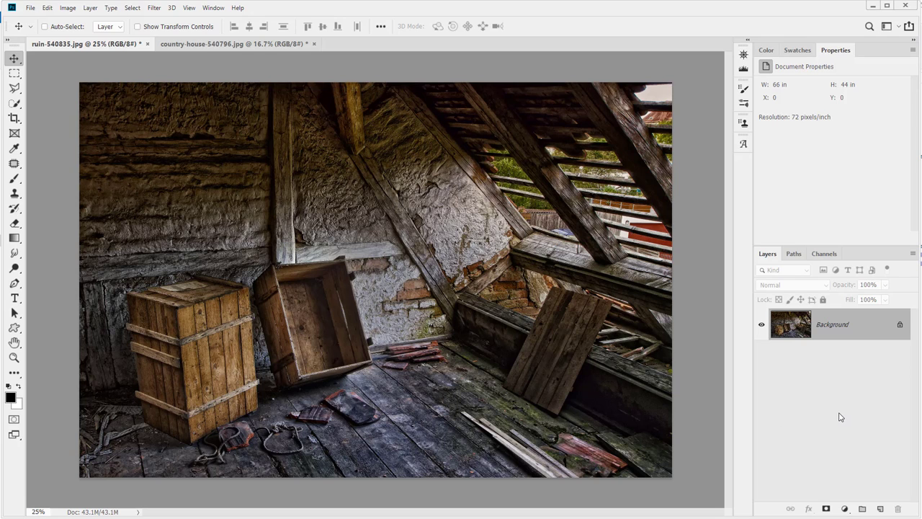
Step: Duplicate the Background layer, convert the copy to a Smart Object, and hide the original Background layer
drag(840, 330, 881, 506)
right_click(839, 323)
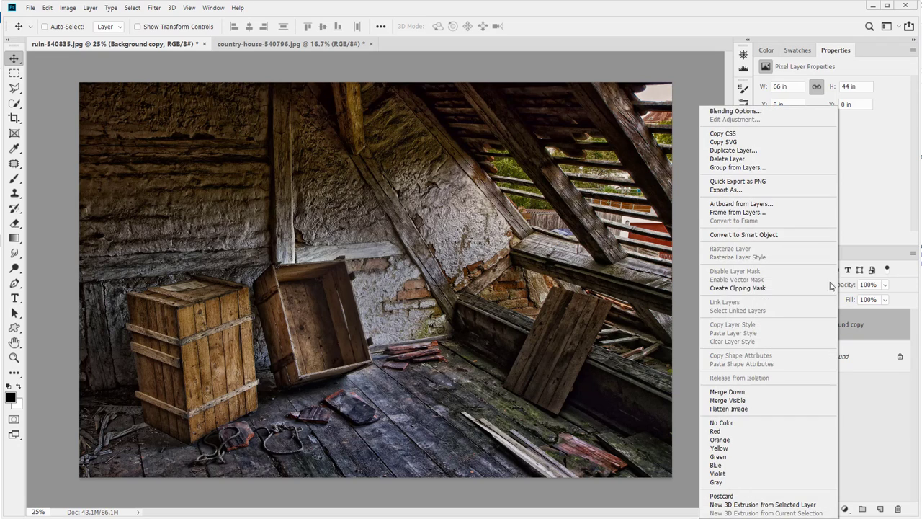
click(808, 235)
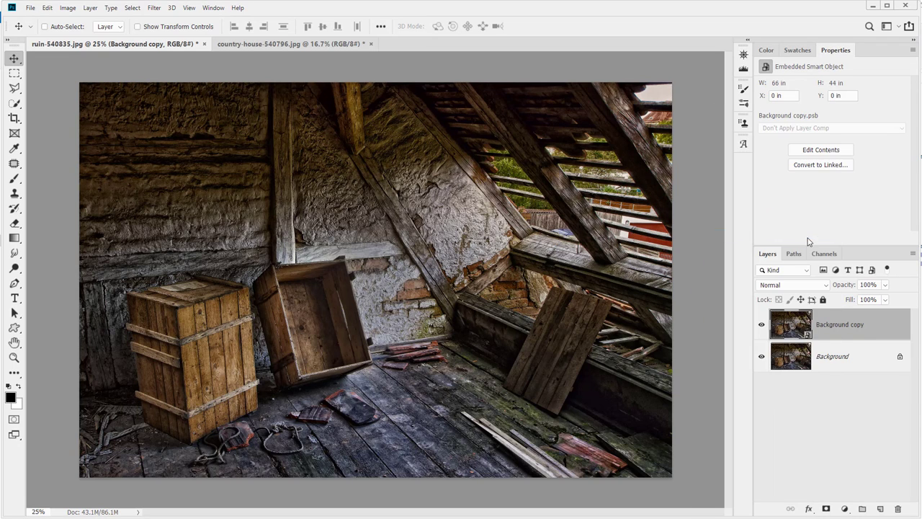
right_click(863, 333)
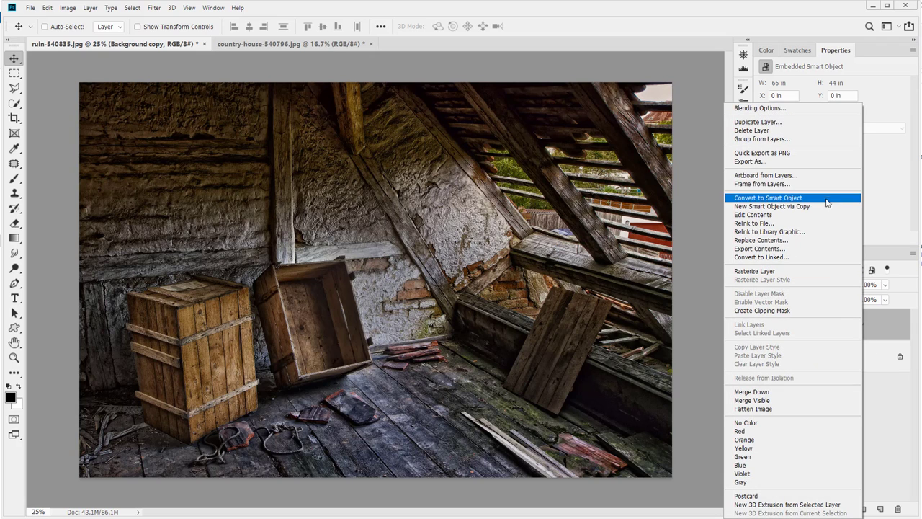
click(905, 478)
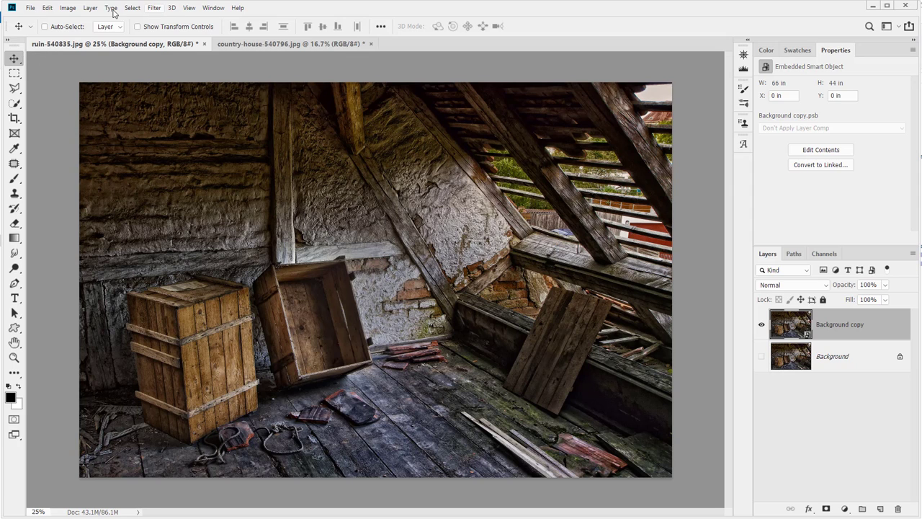
Step: Start Perspective Warp on the Background copy and fit a quad to the narrow, darker side of the closed crate
click(47, 8)
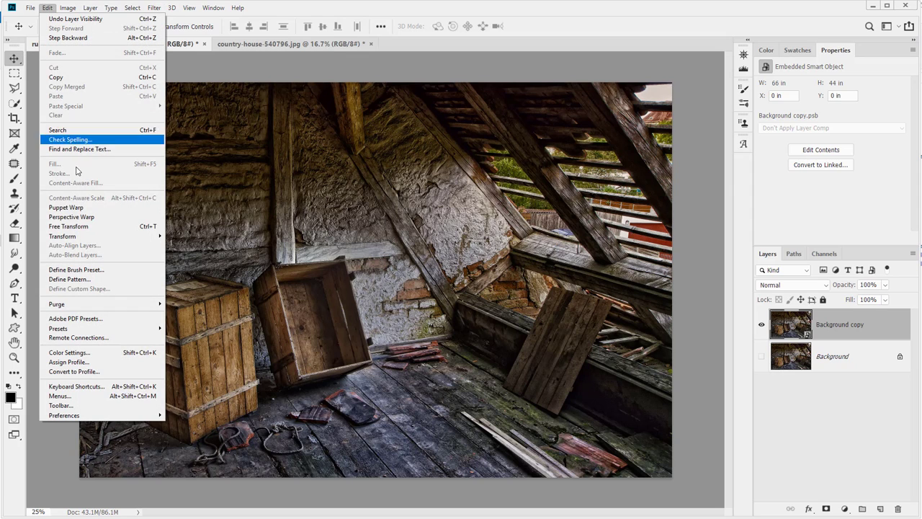
click(87, 218)
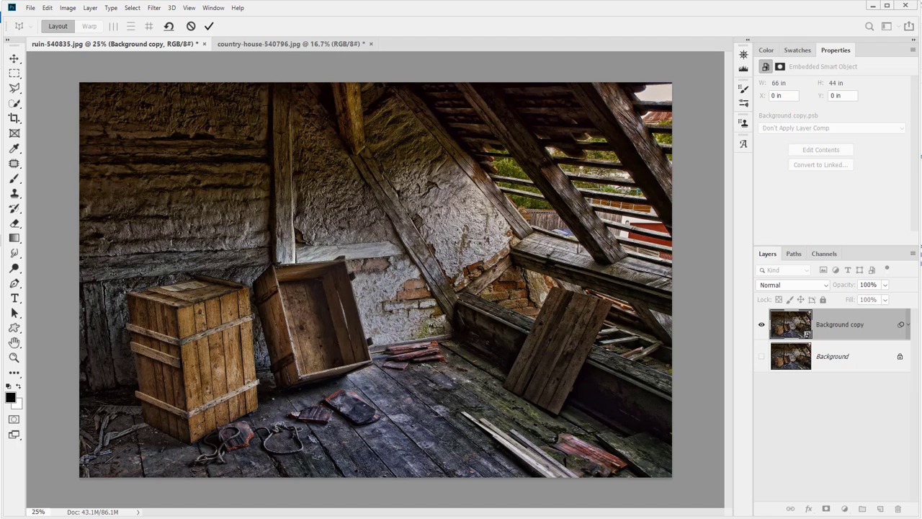
drag(125, 292, 191, 446)
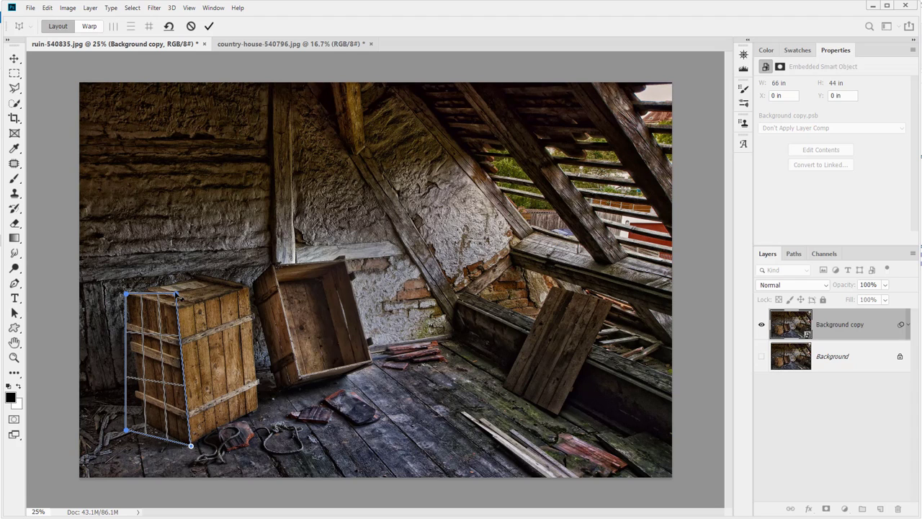
drag(178, 294, 180, 306)
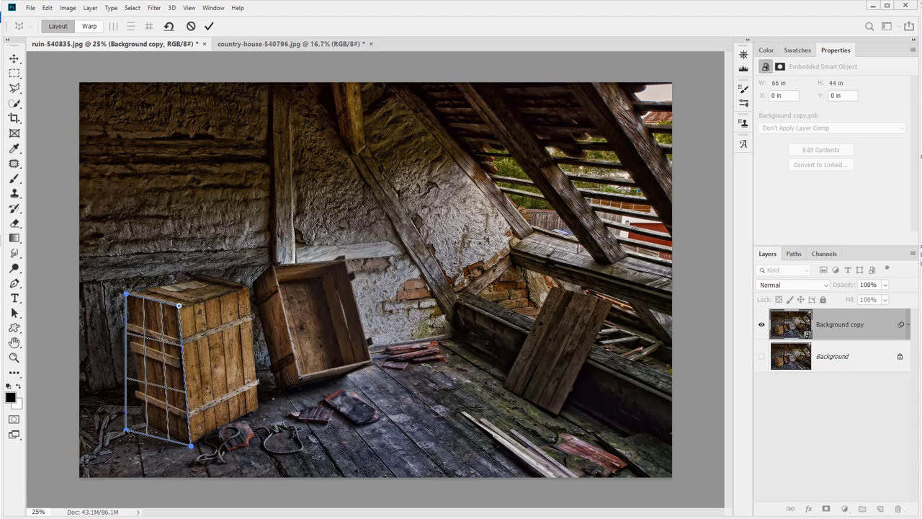
drag(127, 431, 143, 421)
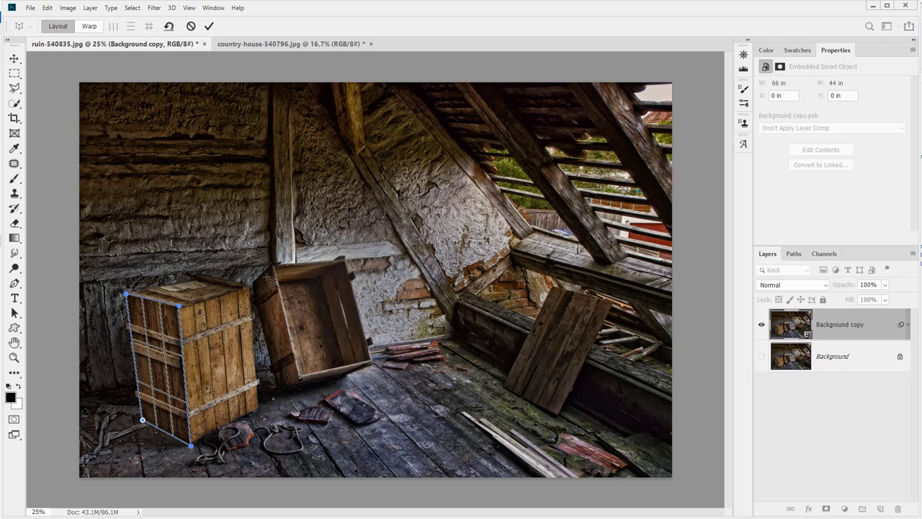
Step: Add a second quad over the crate's wide plank side, joined to the first along their shared vertical edge
drag(267, 273, 219, 335)
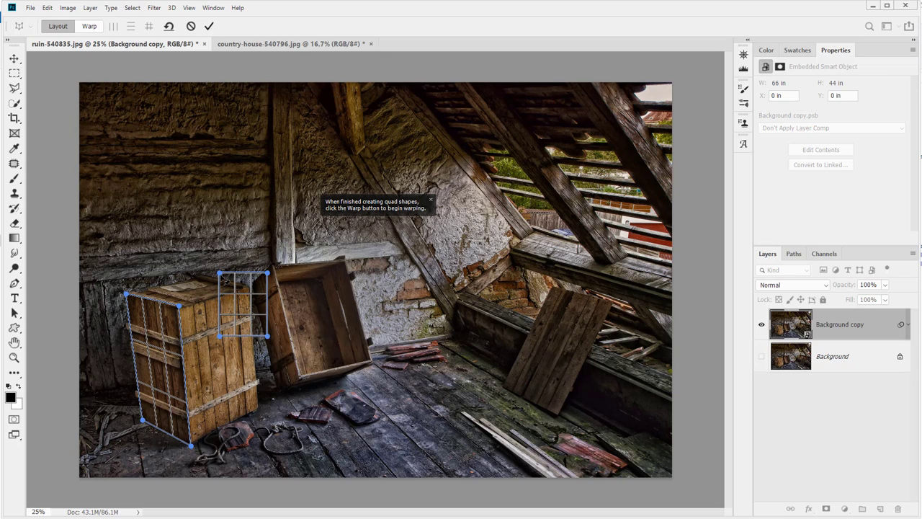
drag(220, 273, 186, 308)
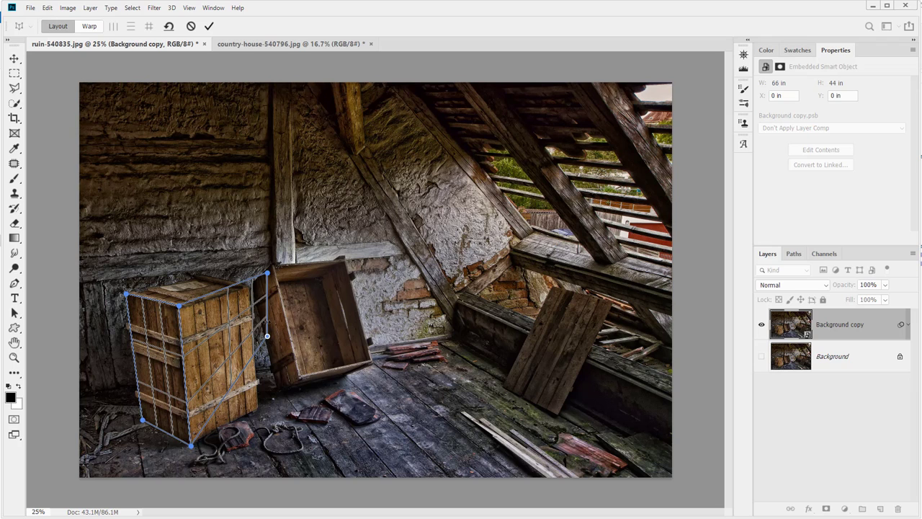
drag(267, 336, 259, 407)
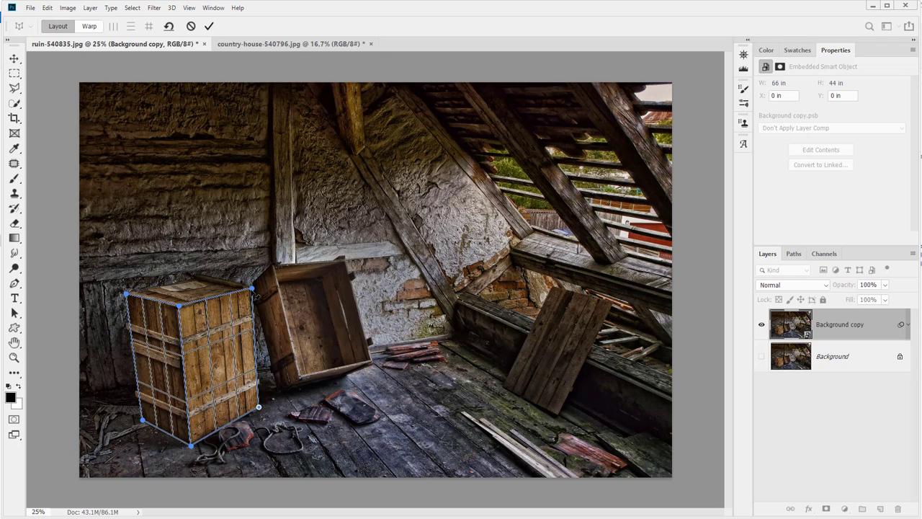
drag(251, 287, 249, 287)
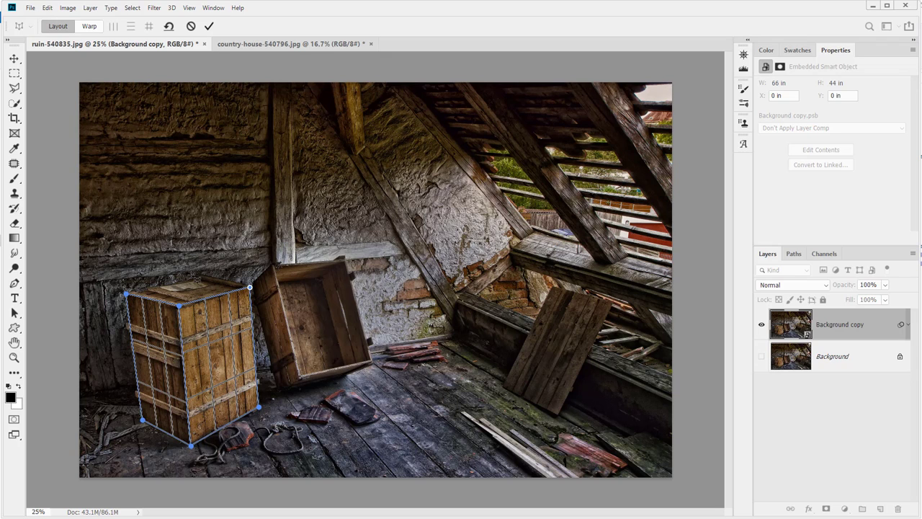
Step: Add a third quad over the crate's top, joined to both side quads, and switch Perspective Warp to Warp mode
mouse_move(154, 259)
mouse_down()
mouse_move(205, 282)
mouse_move(127, 294)
mouse_up()
drag(194, 279, 179, 307)
drag(194, 260, 250, 287)
drag(155, 262, 199, 278)
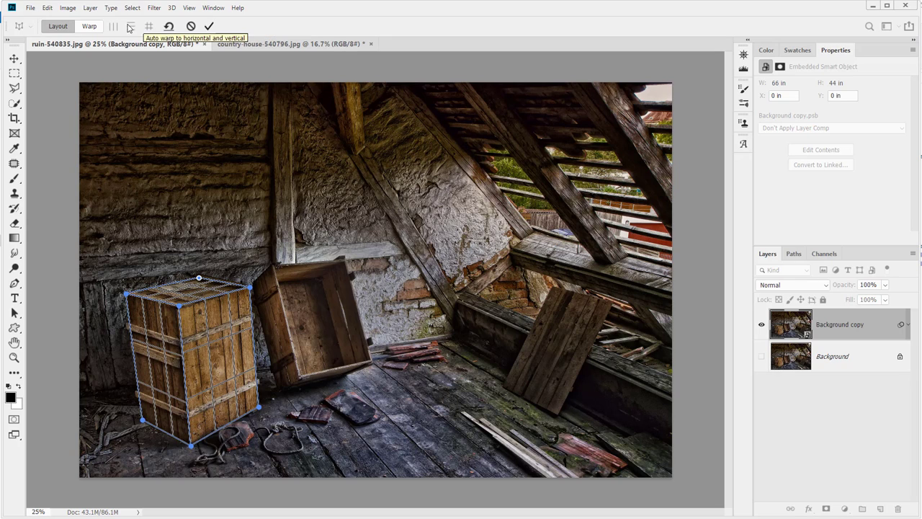
click(90, 26)
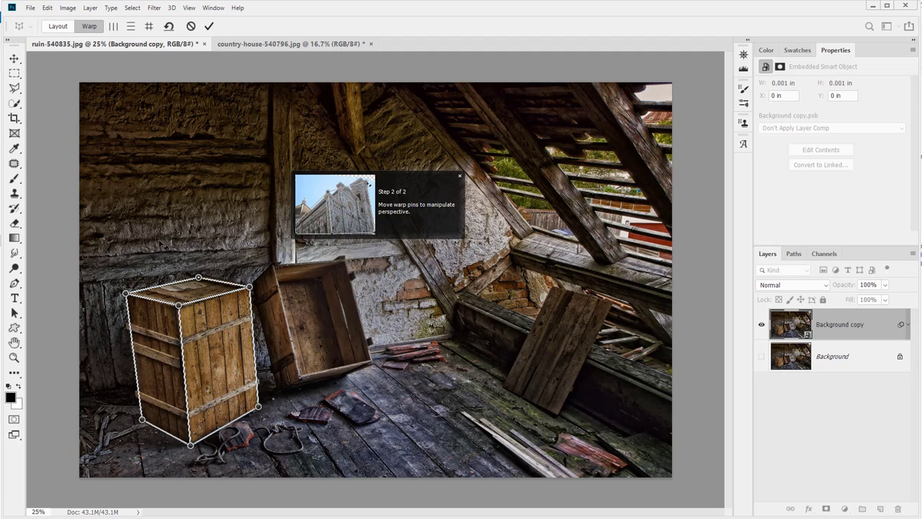
Step: Try auto-straightening the crate's vertical edges and auto-levelling its horizontal edges, compare with the unwarped view, and reset the warp
click(113, 25)
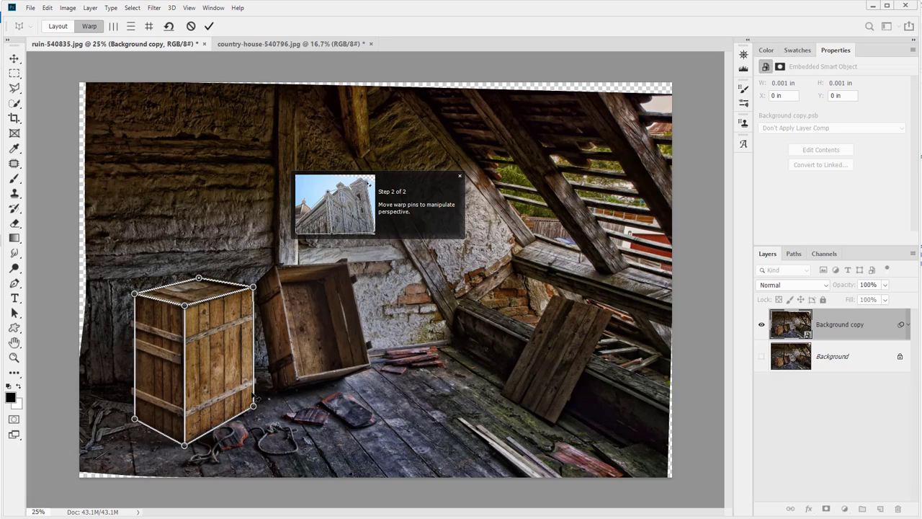
click(131, 27)
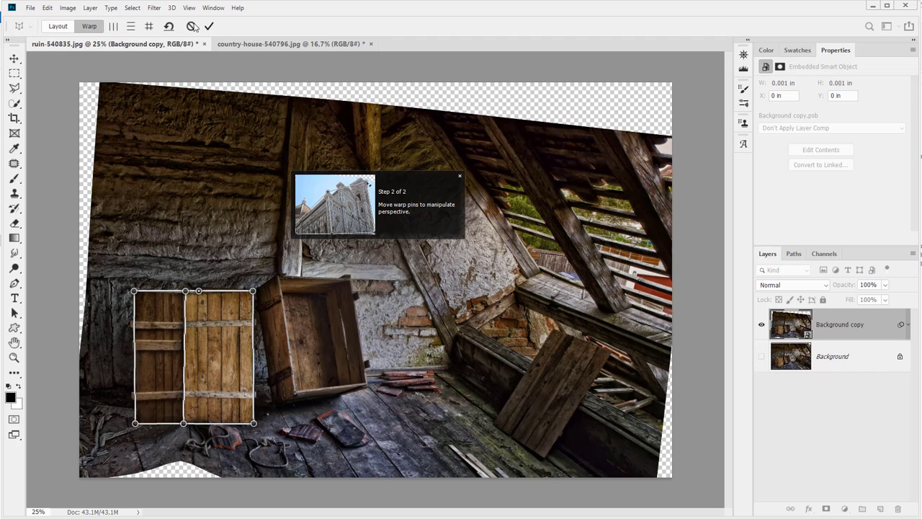
click(169, 26)
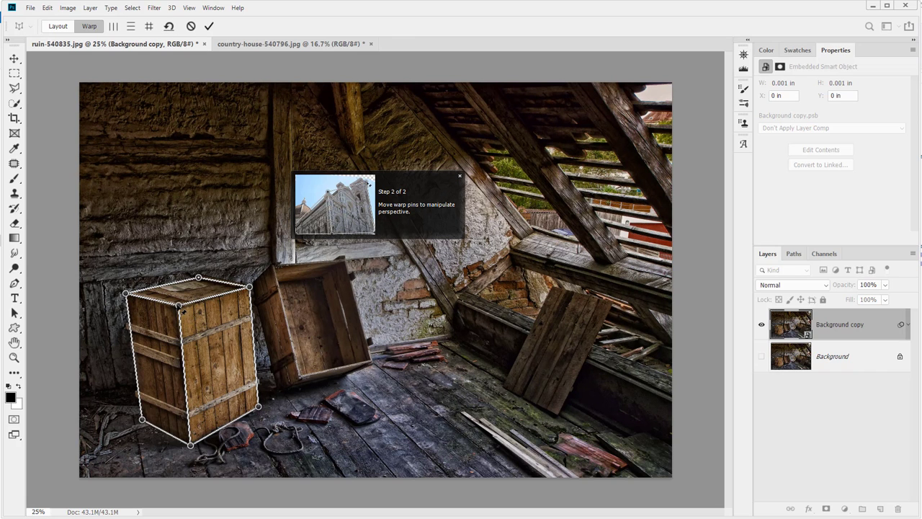
key(ctrl+z)
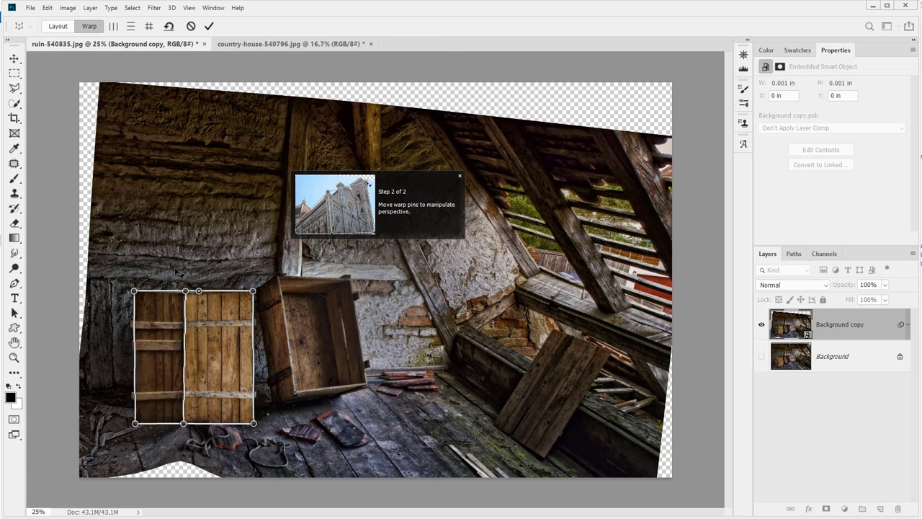
key(ctrl+shift+z)
key(ctrl+z)
key(ctrl+shift+z)
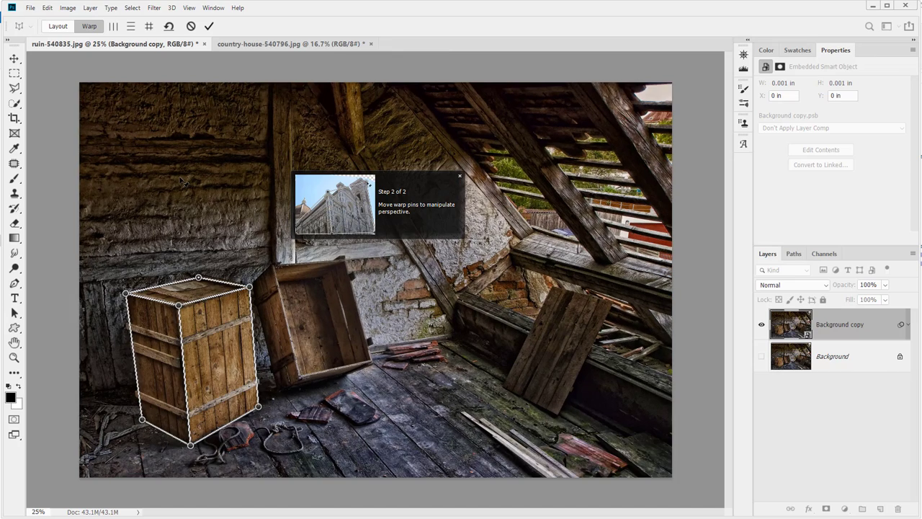
key(ctrl+z)
click(170, 26)
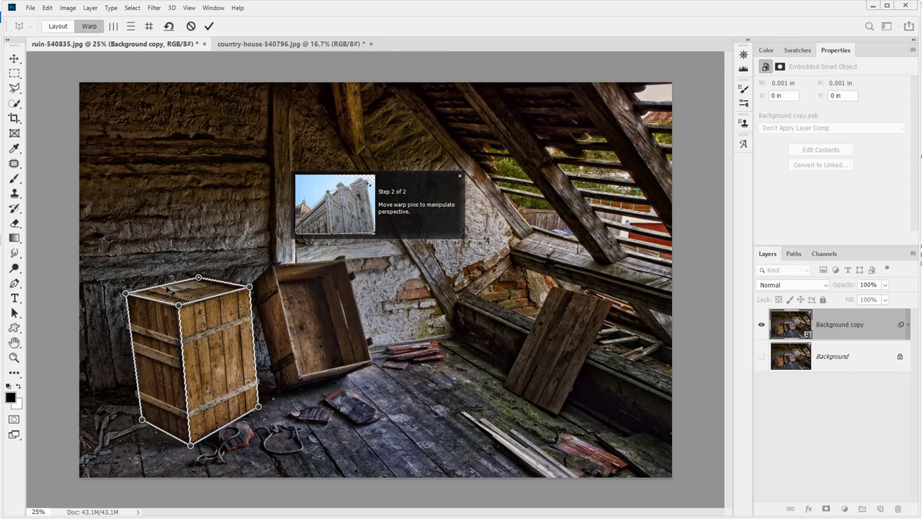
Step: Try auto-warping the crate to both horizontal and vertical, and undo it
click(149, 26)
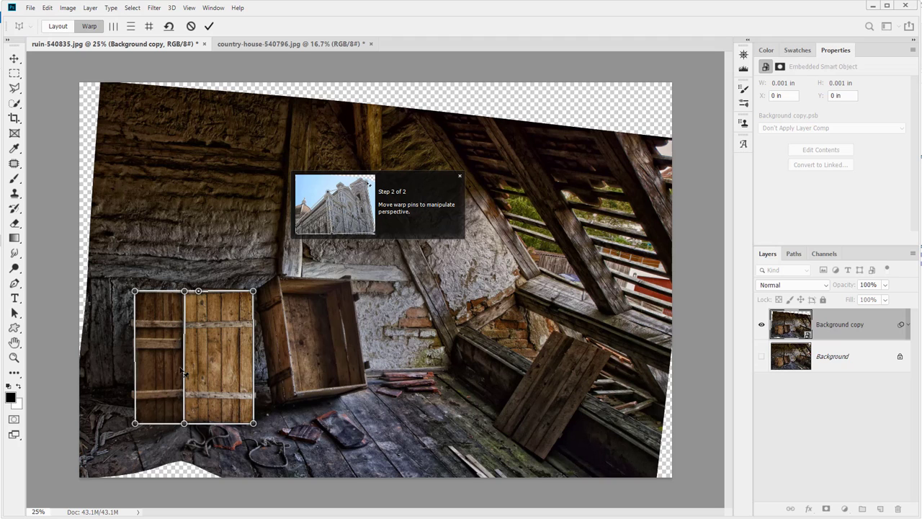
key(ctrl+z)
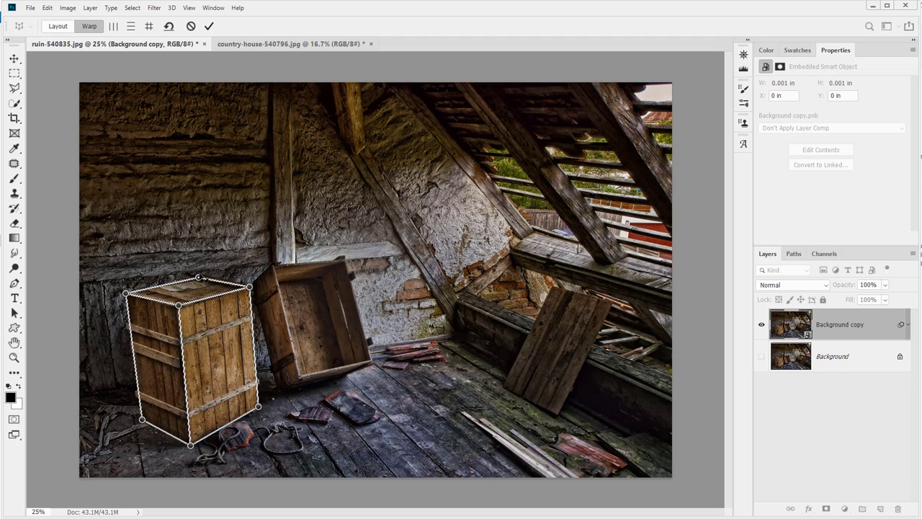
Step: Expose more of the crate's top by raising its back corner, pulling both side corners outward and lowering its front corner
drag(198, 277, 183, 237)
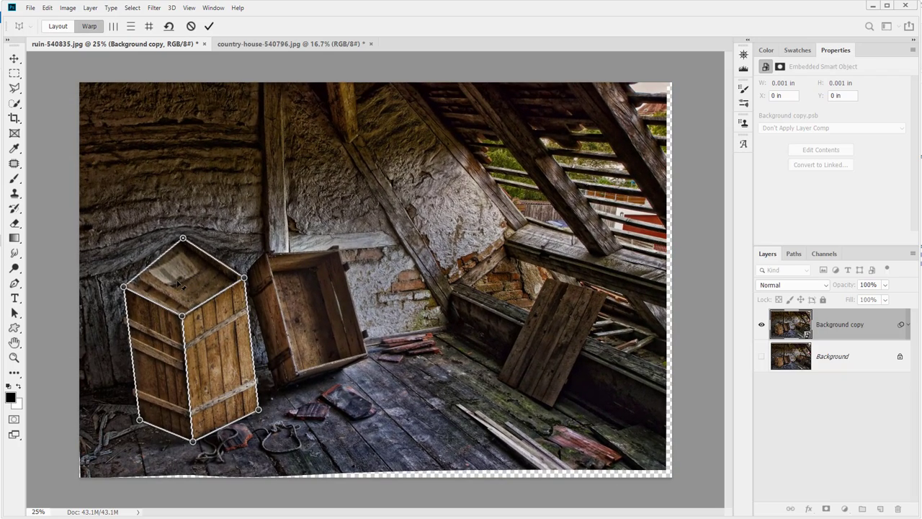
drag(244, 278, 284, 271)
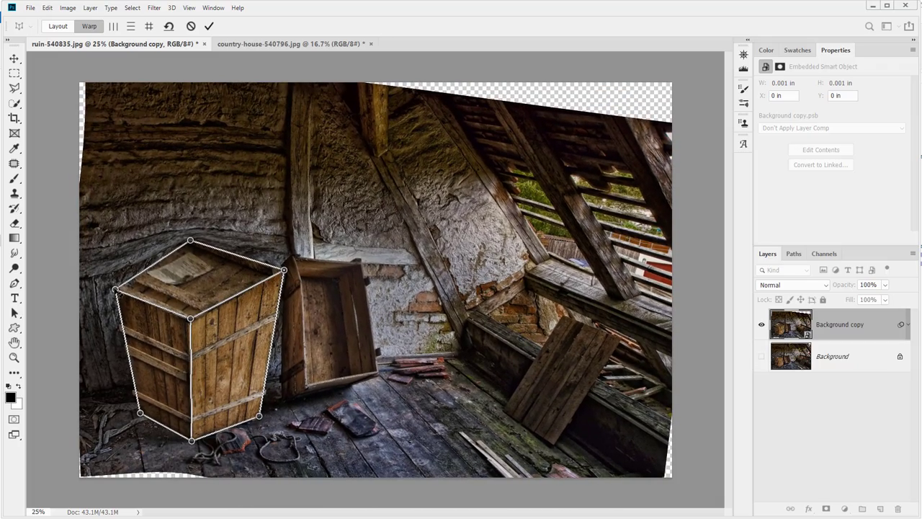
drag(115, 290, 97, 271)
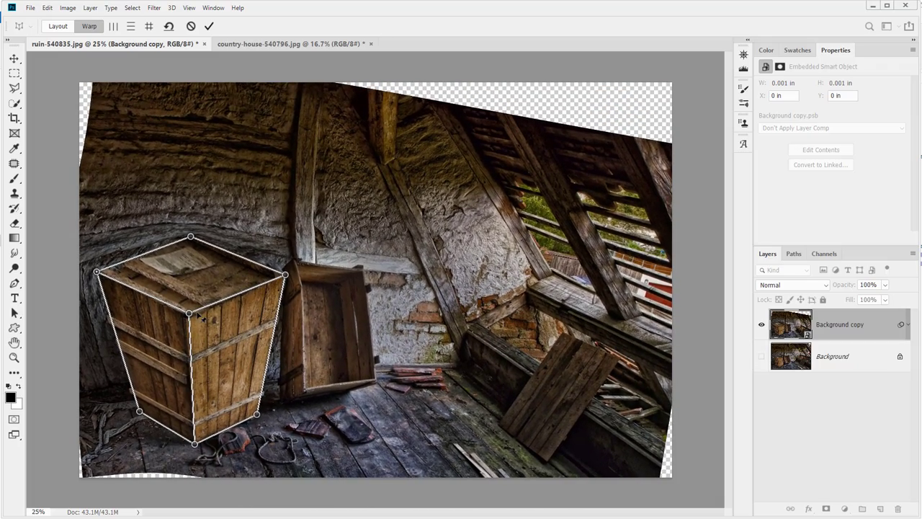
drag(193, 317, 192, 364)
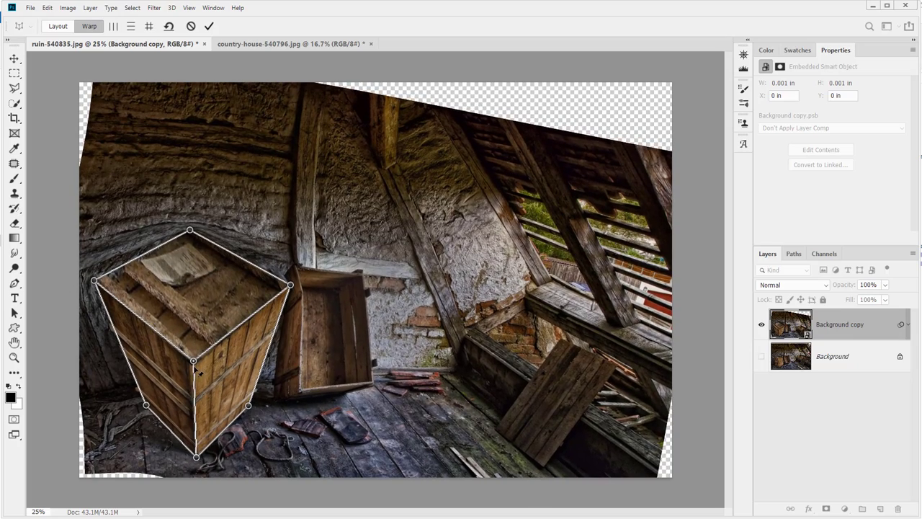
Step: Fine-tune the warp pins at the crate's lower base corner, side top corners and front top corner, and apply the Perspective Warp
drag(249, 407, 255, 405)
drag(290, 284, 291, 278)
drag(94, 281, 87, 275)
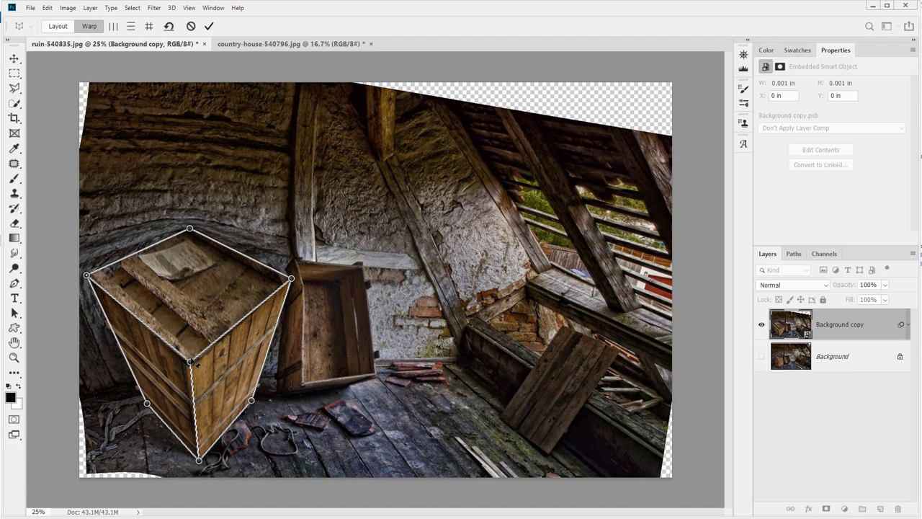
drag(191, 363, 189, 372)
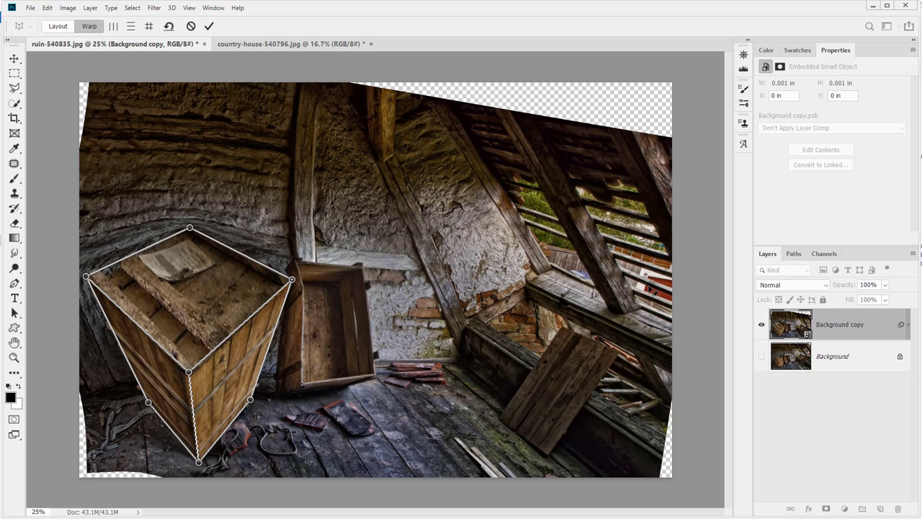
key(v)
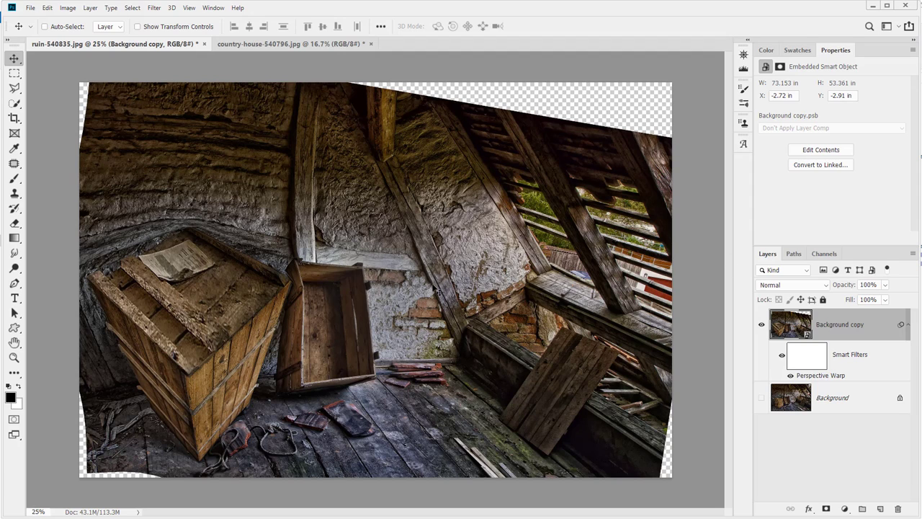
Step: Mask the Perspective Warp smart filter to the warped crate by lassoing it, inverting the selection, filling with black and deselecting
click(809, 362)
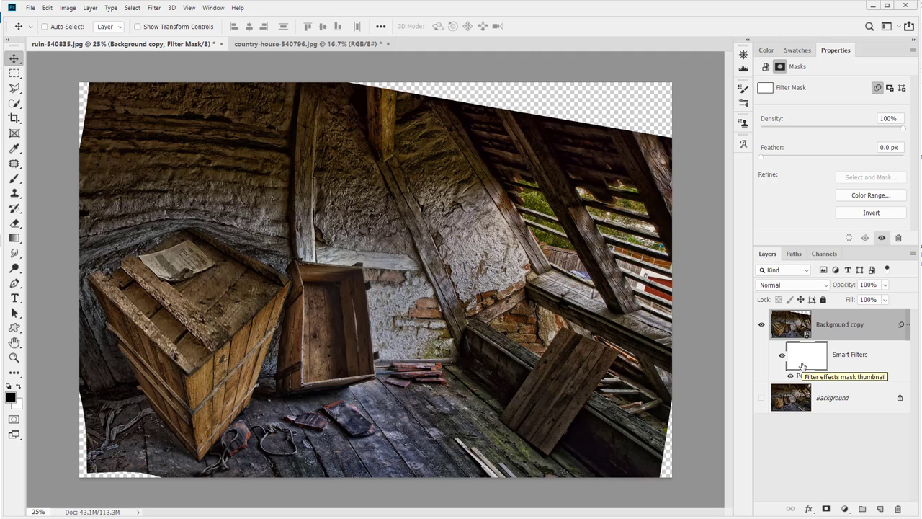
click(14, 87)
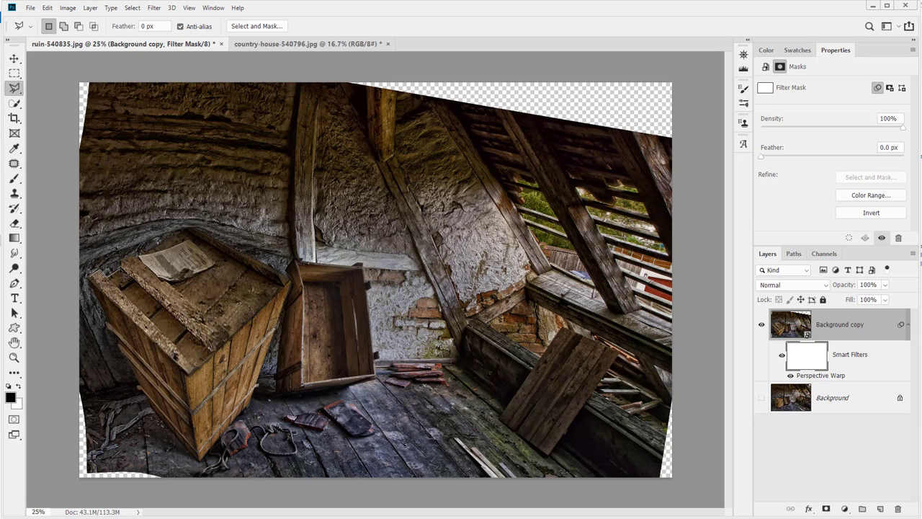
mouse_move(121, 268)
mouse_down()
mouse_move(219, 229)
mouse_move(294, 289)
mouse_move(291, 332)
mouse_move(268, 391)
mouse_move(191, 474)
mouse_move(205, 459)
mouse_move(208, 469)
mouse_move(179, 420)
mouse_up()
key(ctrl+shift+i)
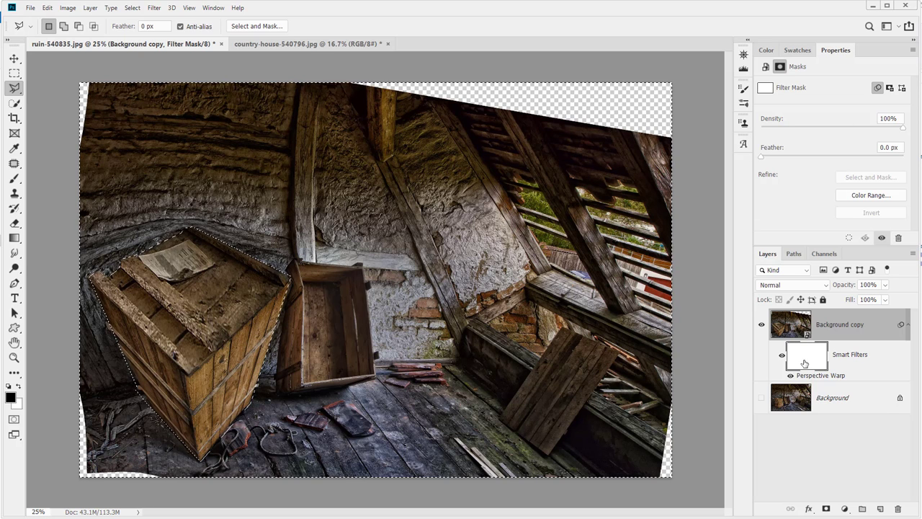
key(alt+BackSpace)
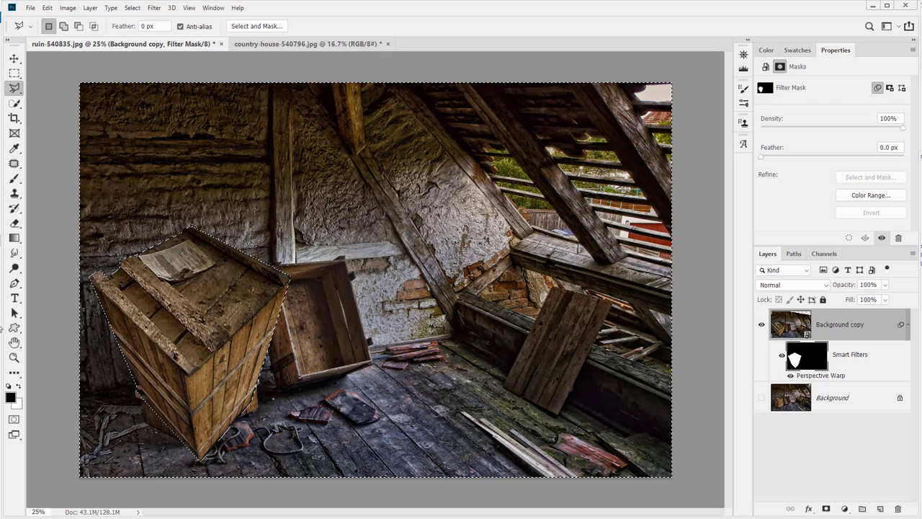
key(ctrl+d)
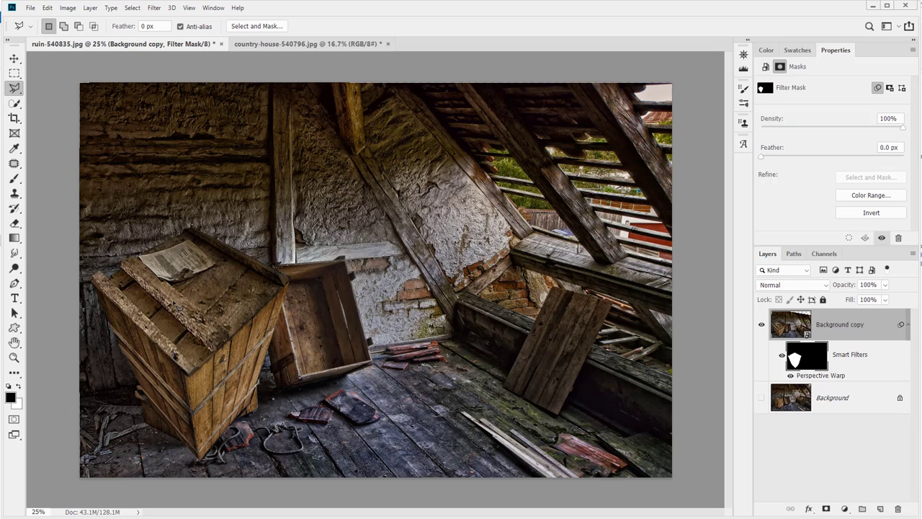
Step: Show the Background layer and compare the image with and without the warped Background copy, leaving both layers visible
click(762, 398)
click(762, 325)
click(761, 326)
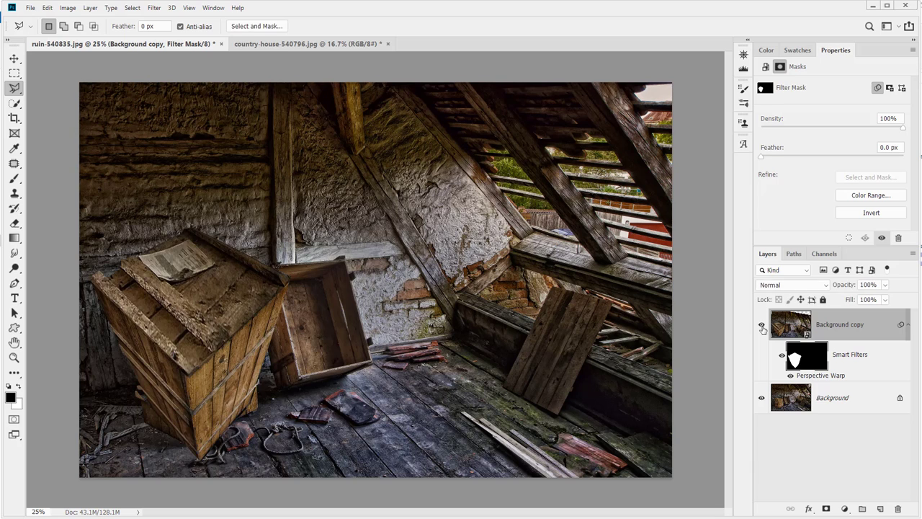
click(762, 326)
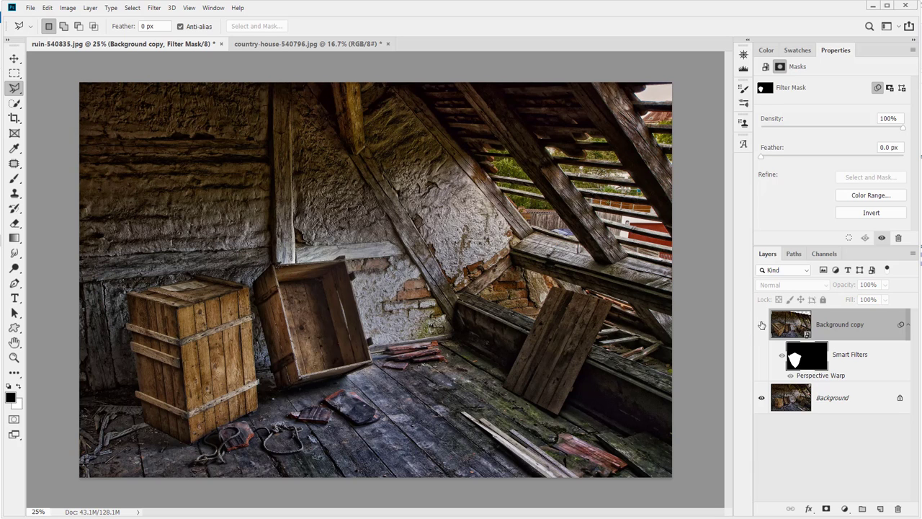
click(761, 325)
click(761, 325)
click(762, 326)
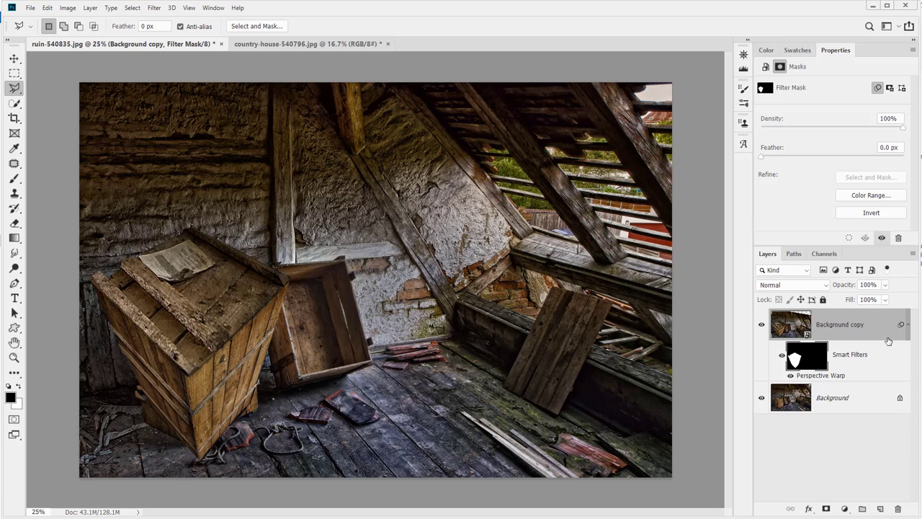
Step: Load the smart filter mask as a selection and use it to add a layer mask to the Background copy
click(808, 328)
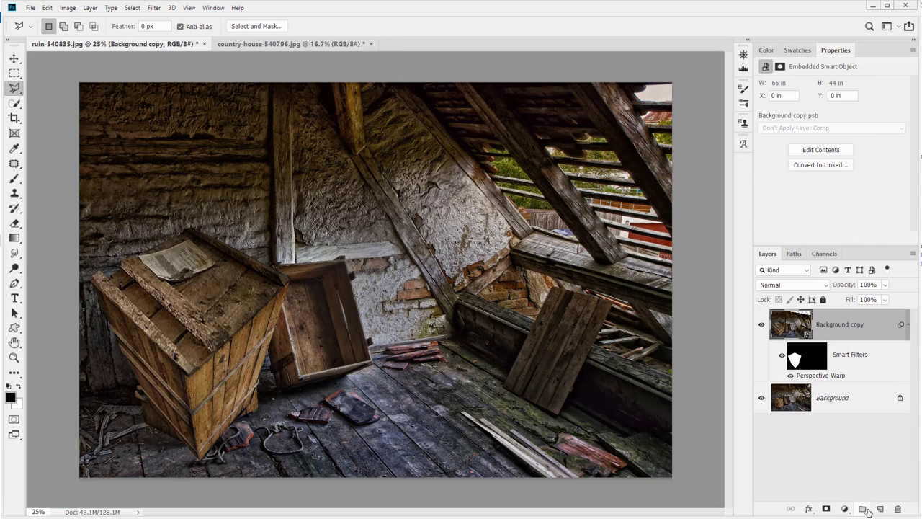
ctrl+click(796, 358)
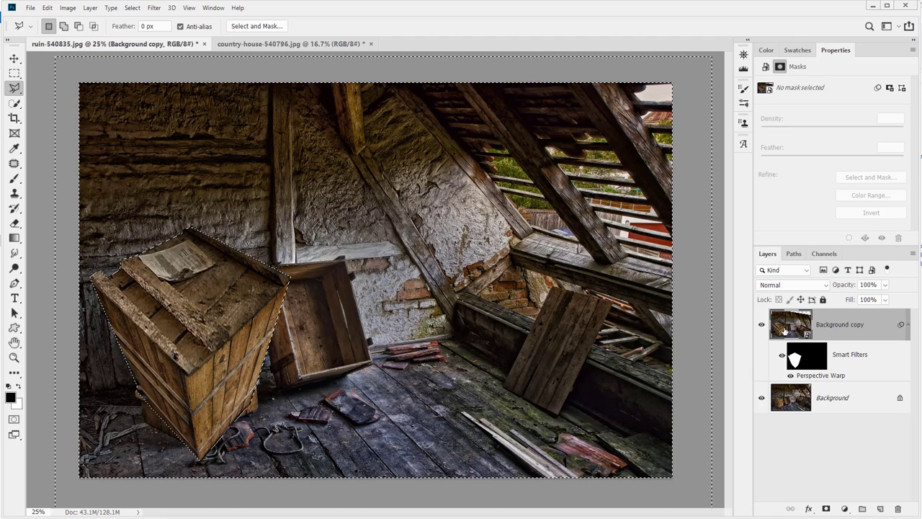
click(784, 331)
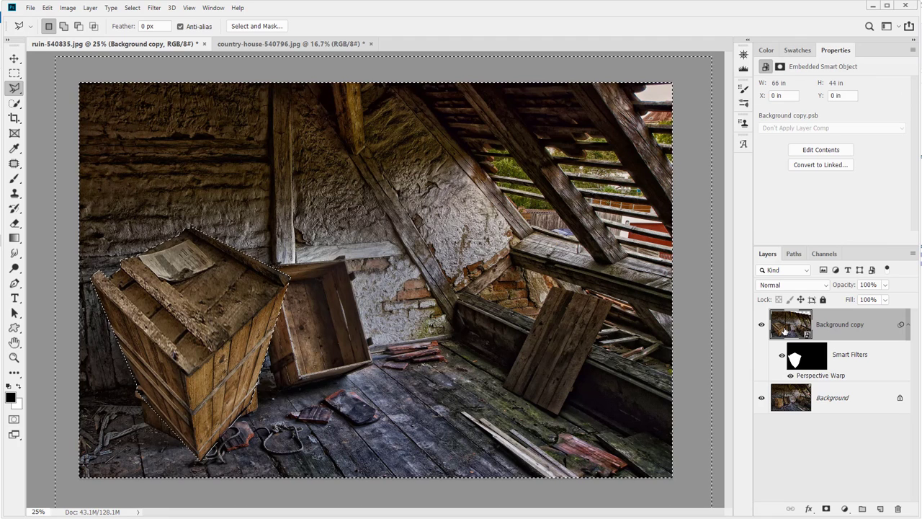
click(825, 509)
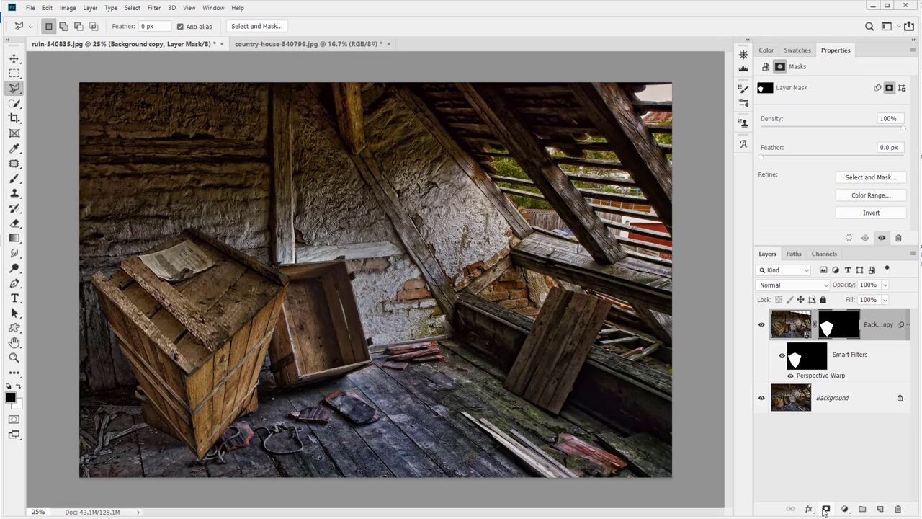
Step: Move the masked warped crate away from the original crate, across the floor and over the open box near the room's centre
key(v)
mouse_move(203, 346)
mouse_down()
mouse_move(337, 312)
mouse_move(542, 337)
mouse_up()
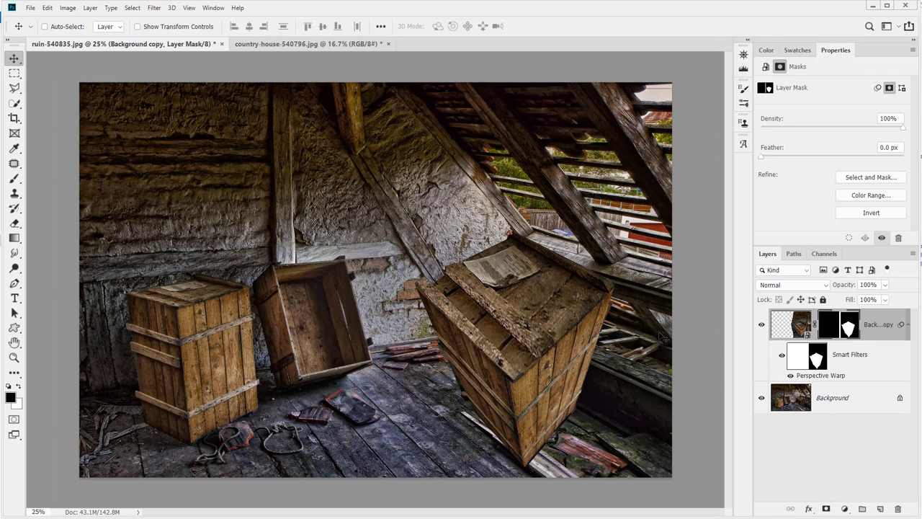
drag(486, 353, 353, 315)
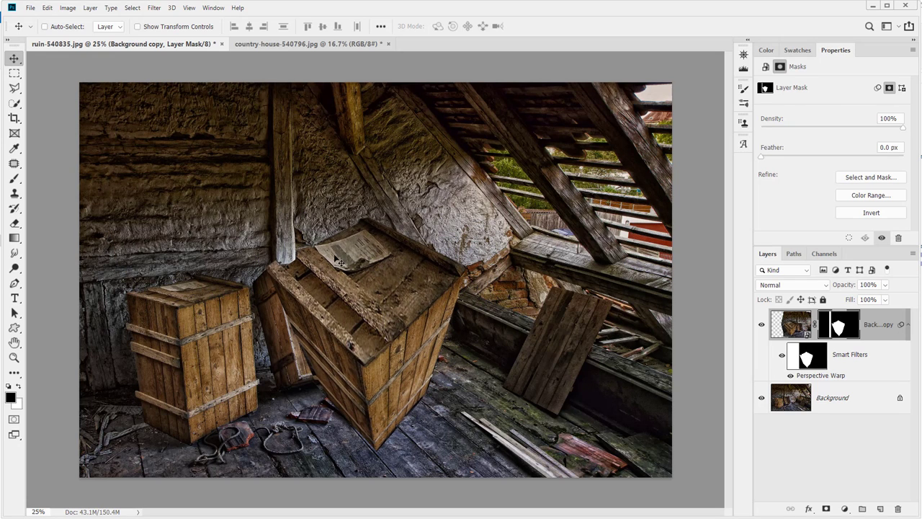
drag(386, 308, 392, 254)
Step: Switch to country-house-540796.jpg and convert its Background layer to a Smart Object
click(294, 45)
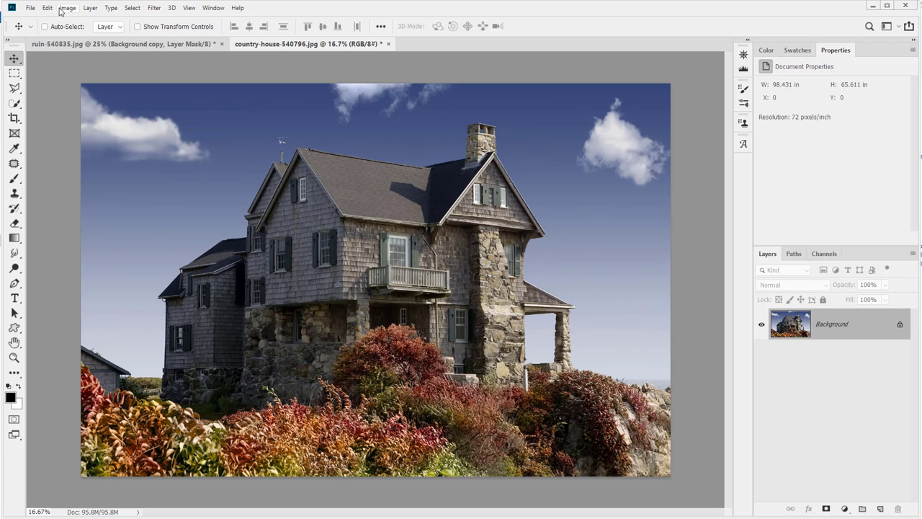
right_click(856, 322)
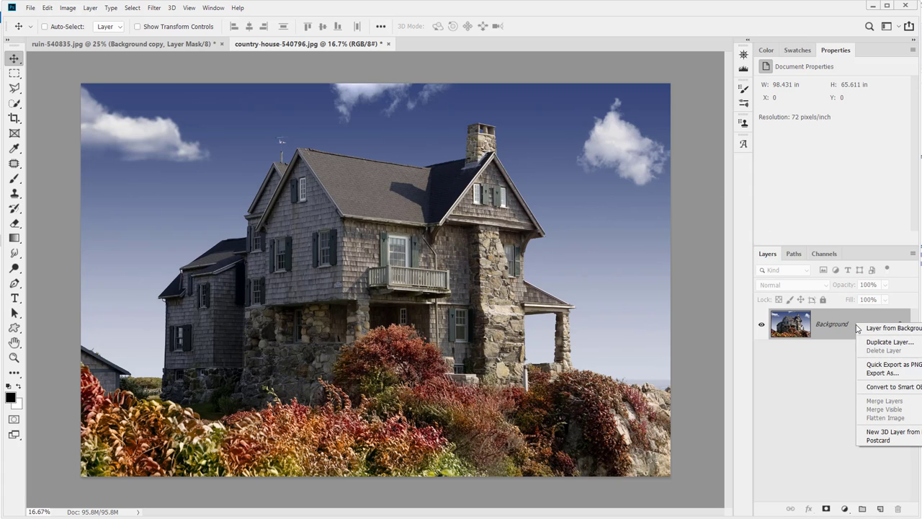
click(894, 387)
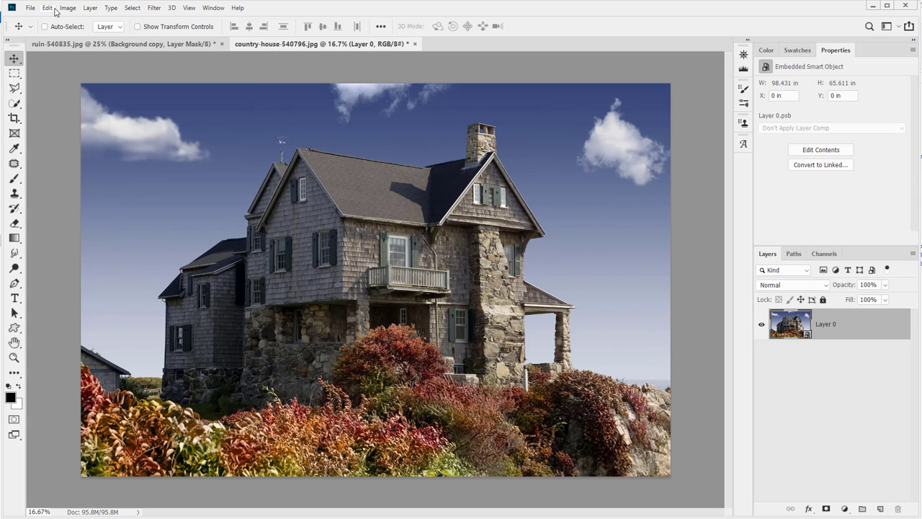
Step: Start Perspective Warp and fit a first plane to the house's shaded side wall, from the eave line down to the bushes
click(48, 8)
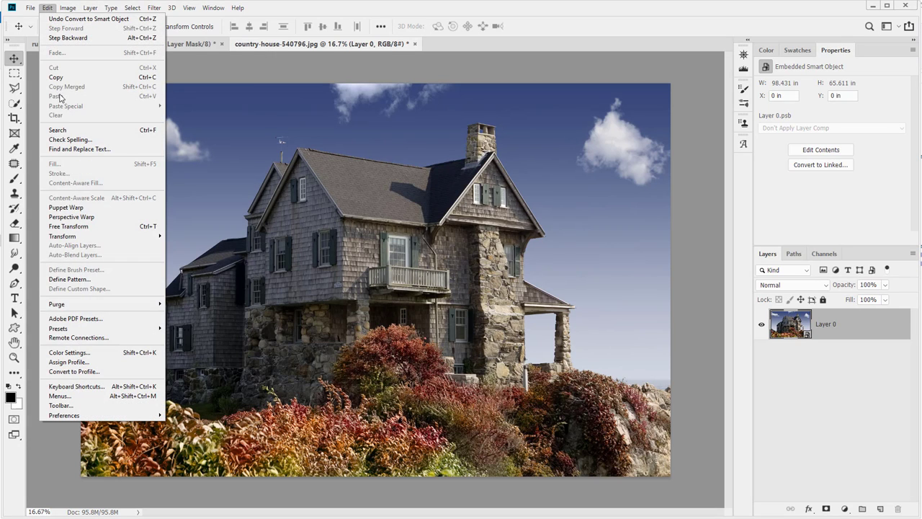
click(71, 216)
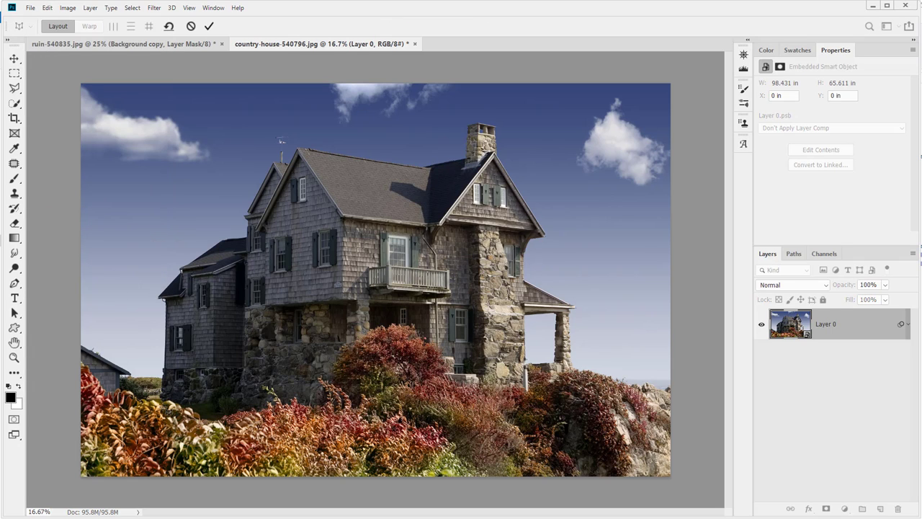
mouse_move(281, 477)
mouse_down()
mouse_move(164, 401)
mouse_move(190, 360)
mouse_move(213, 147)
mouse_up()
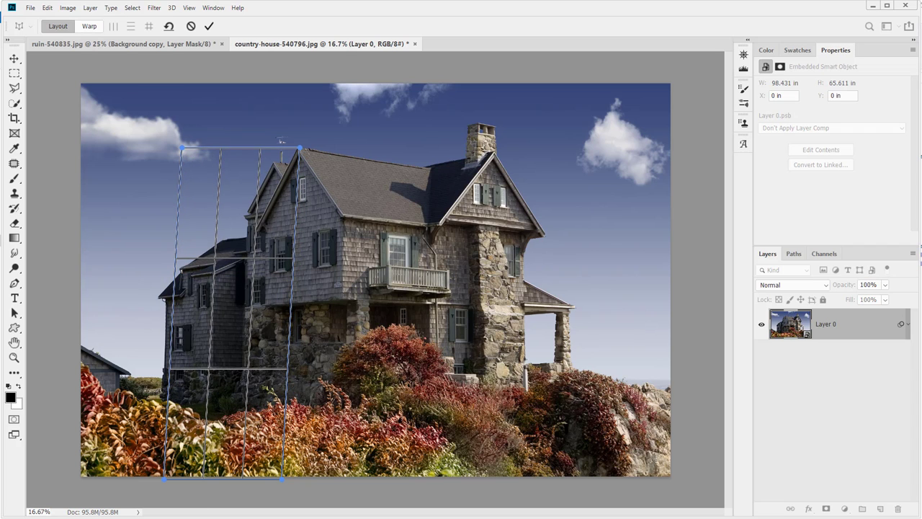
drag(203, 481, 202, 412)
drag(285, 333, 340, 339)
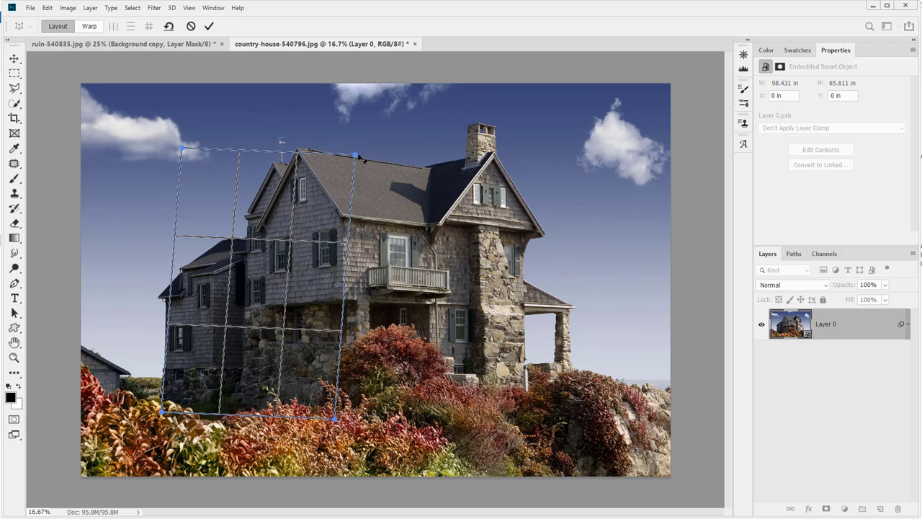
drag(364, 159, 343, 220)
drag(184, 152, 250, 239)
drag(161, 414, 241, 416)
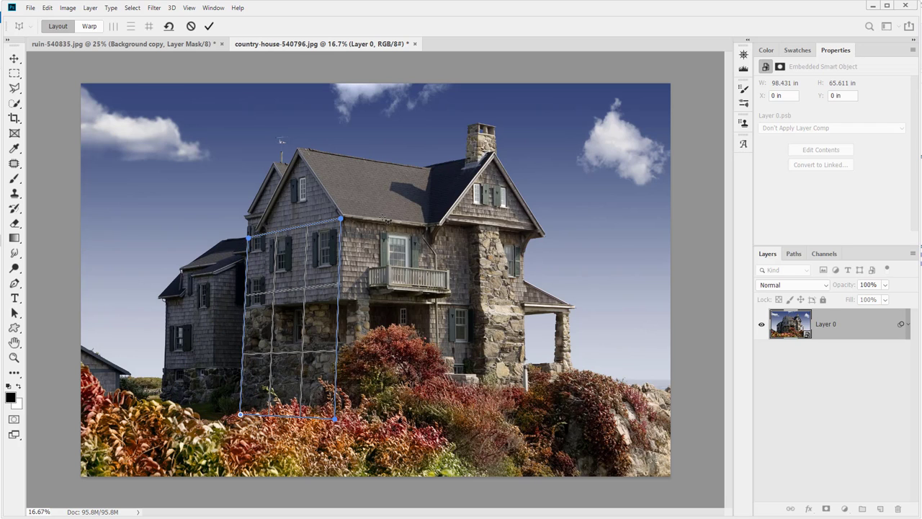
Step: Add a second plane over the balcony wall, joined to the side wall's plane, and align its outer edge with the house corner
drag(530, 232, 353, 389)
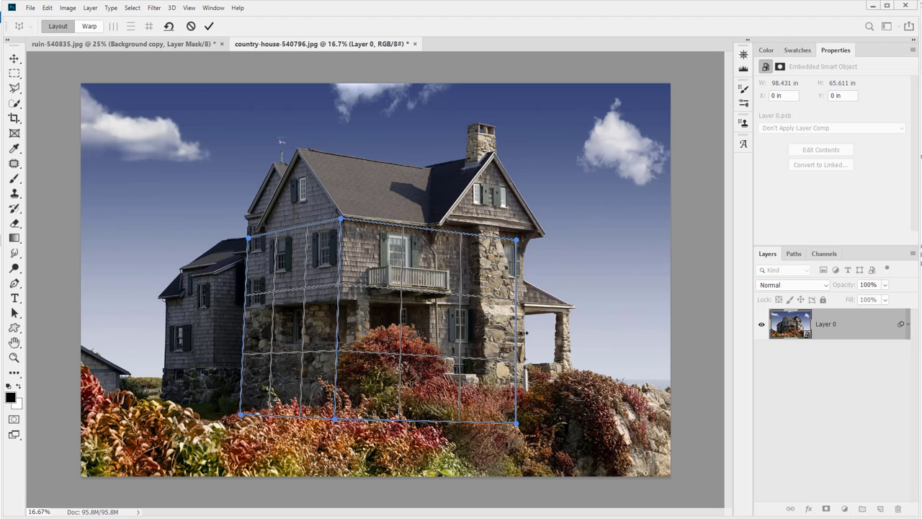
drag(525, 333, 527, 333)
drag(527, 242, 526, 237)
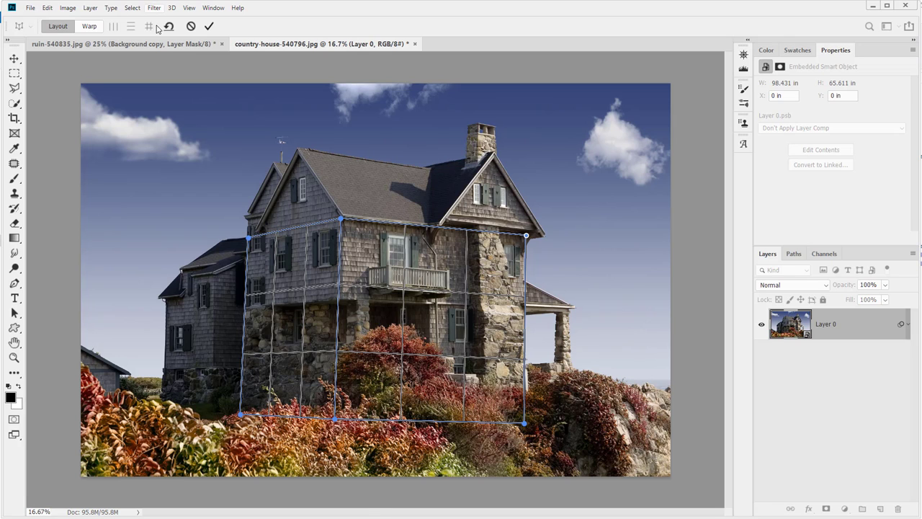
Step: Try warping the two wall planes by raising their upper corners and spreading the outer base corners for a dramatic low-angle view
click(86, 26)
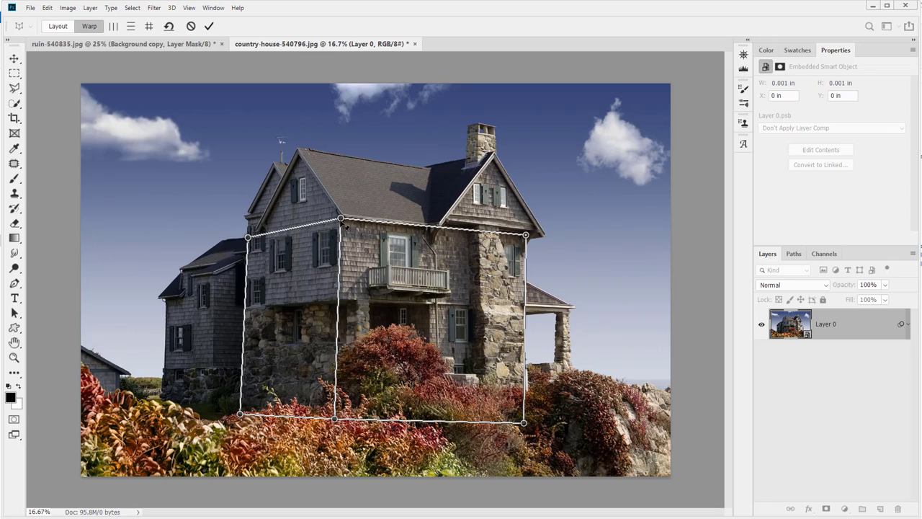
drag(343, 223, 345, 114)
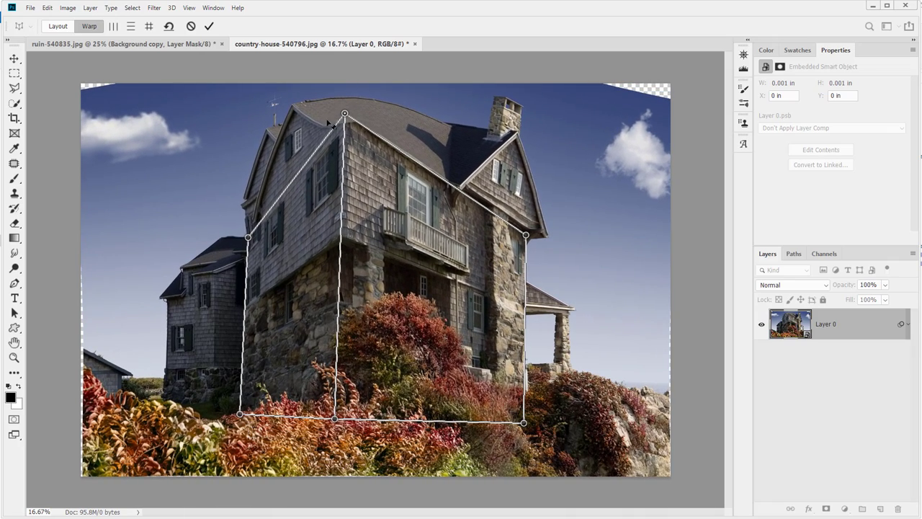
drag(249, 240, 288, 126)
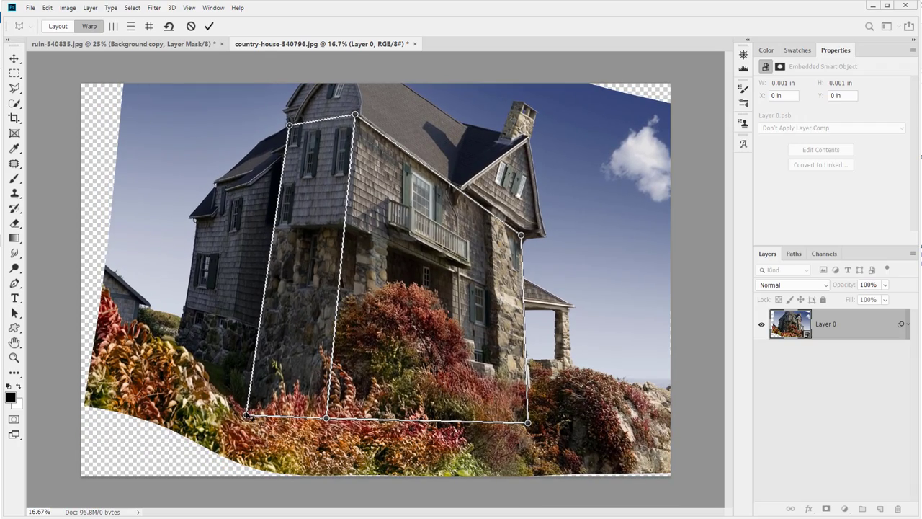
drag(247, 416, 160, 469)
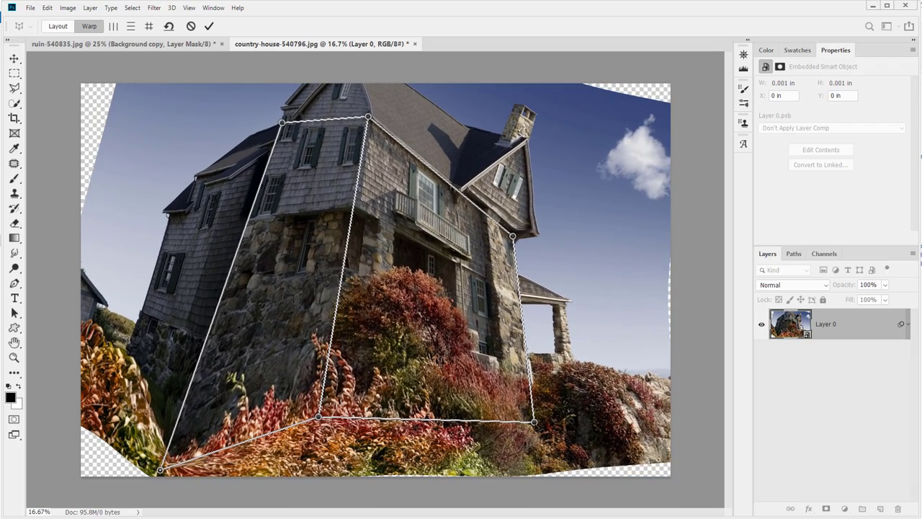
drag(534, 422, 575, 475)
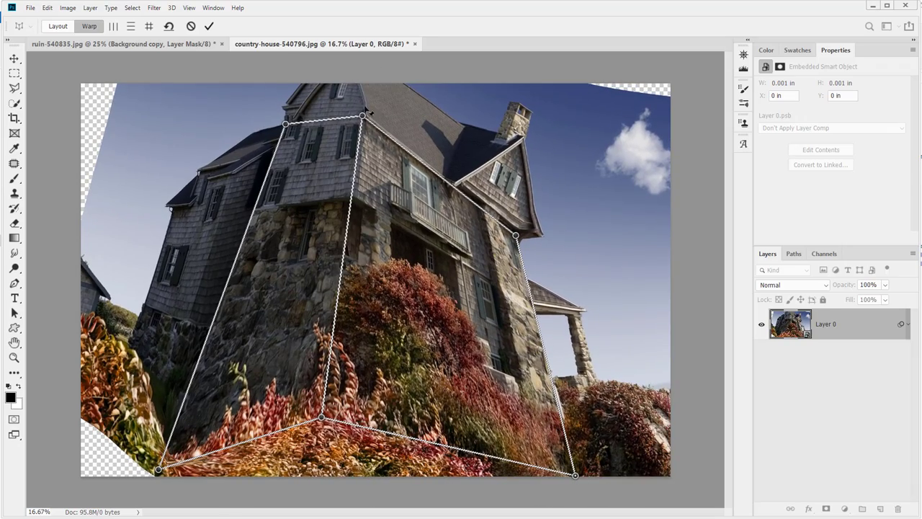
drag(362, 117, 339, 72)
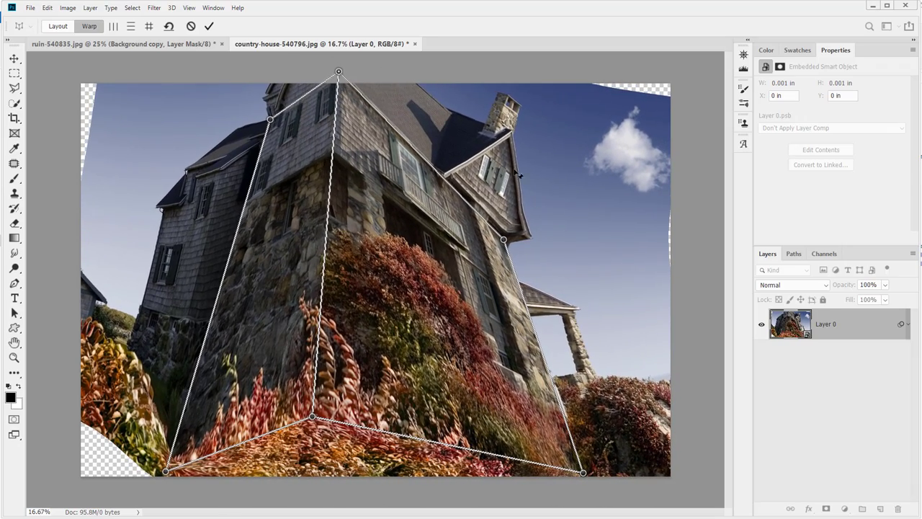
drag(505, 242, 427, 118)
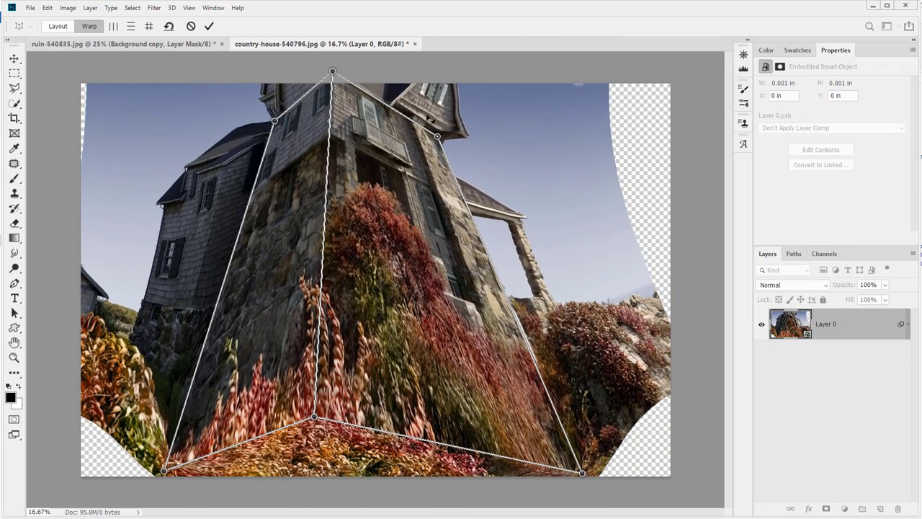
Step: Return to the plane layout and add a roof plane along the ridge, joined to the upper edge of the balcony wall's plane
click(57, 26)
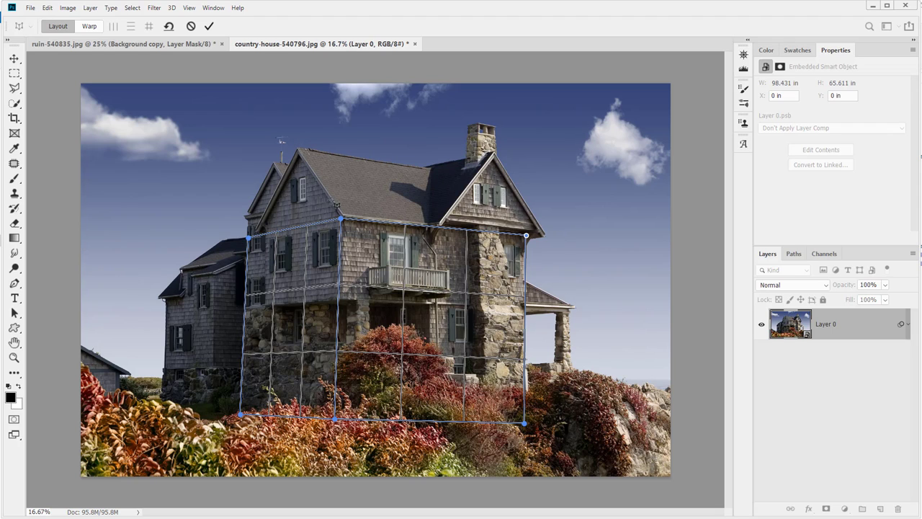
drag(329, 154, 398, 175)
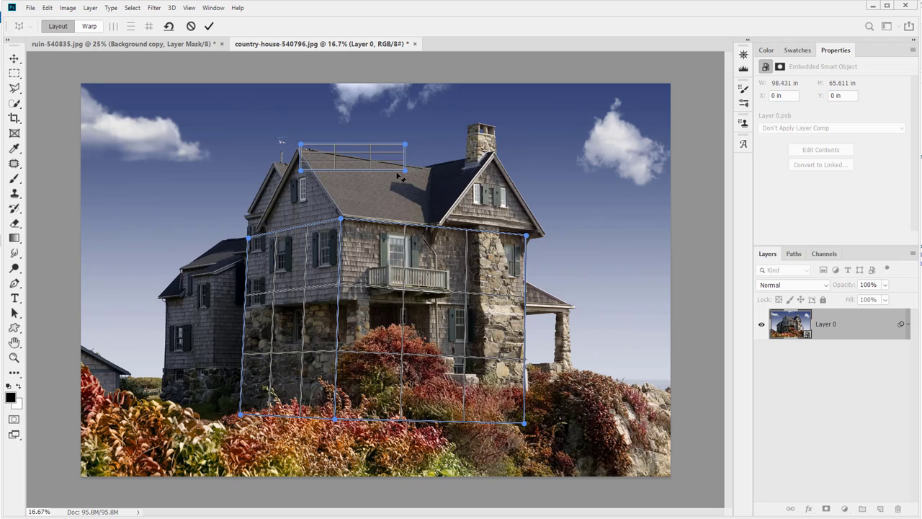
drag(299, 169, 351, 216)
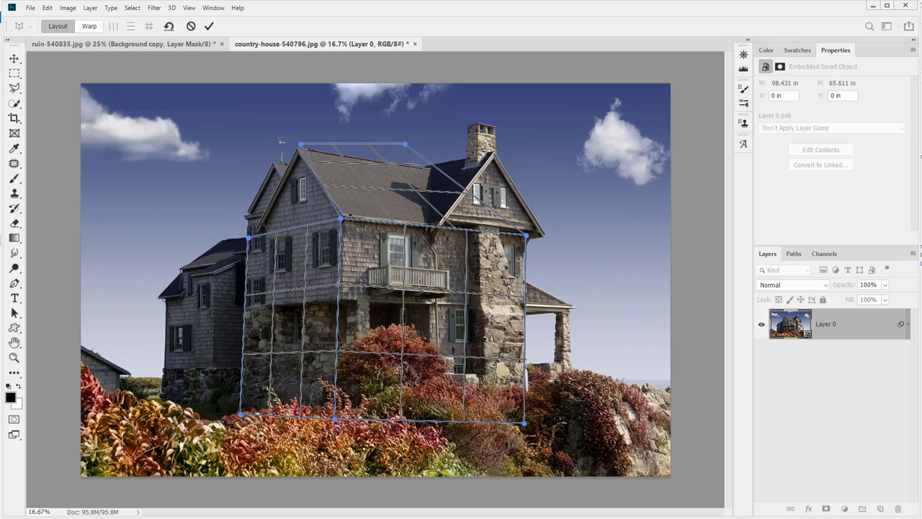
drag(406, 145, 447, 170)
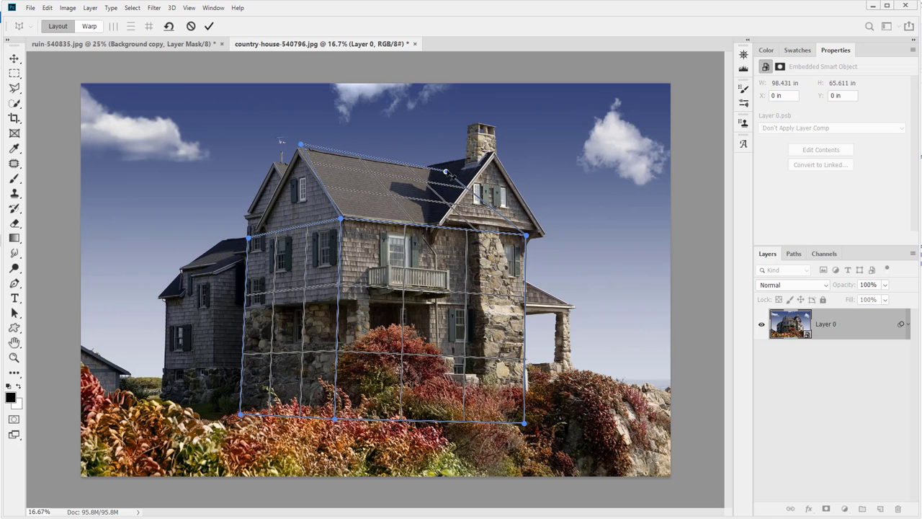
Step: Try warping the three planes by raising both roof-ridge pins and the balcony wall's outer upper corner
click(92, 26)
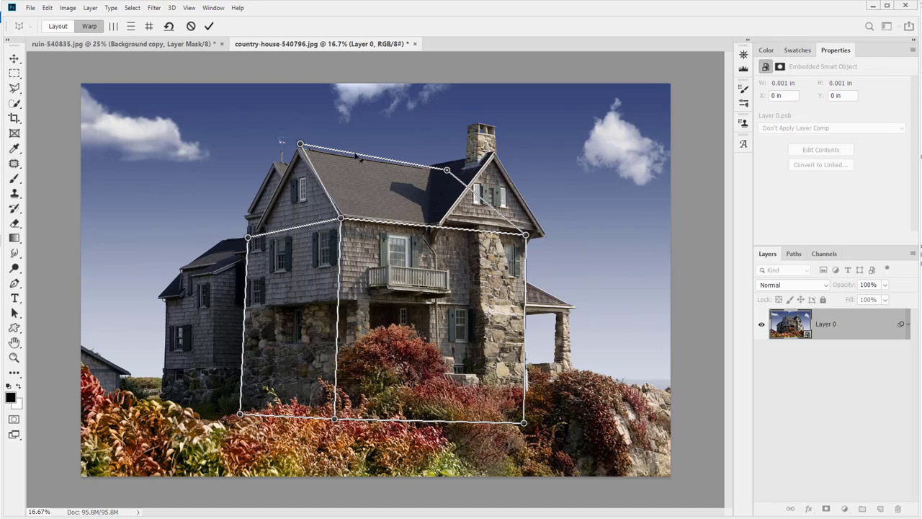
drag(300, 144, 303, 72)
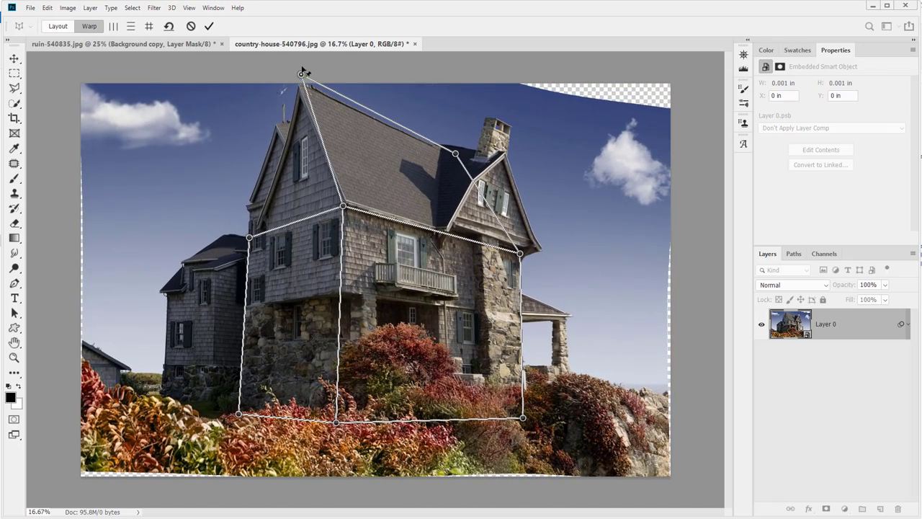
drag(455, 153, 396, 85)
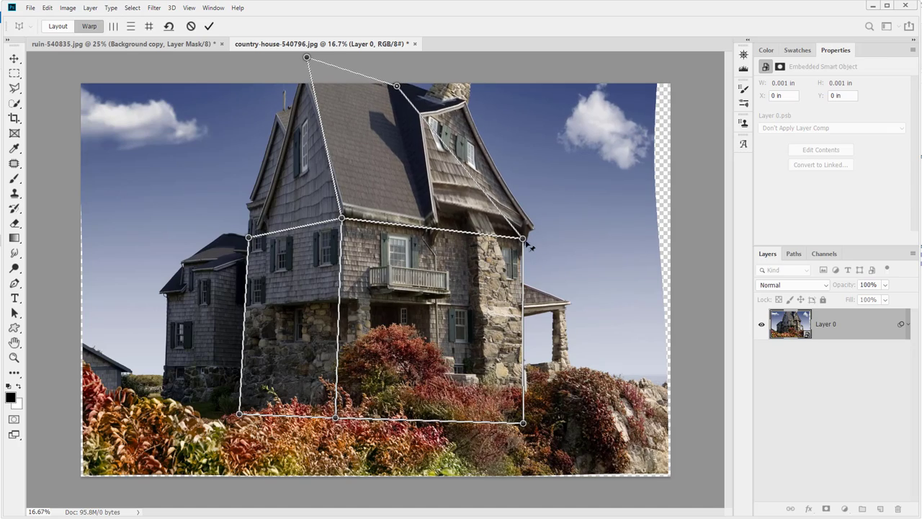
drag(523, 238, 475, 100)
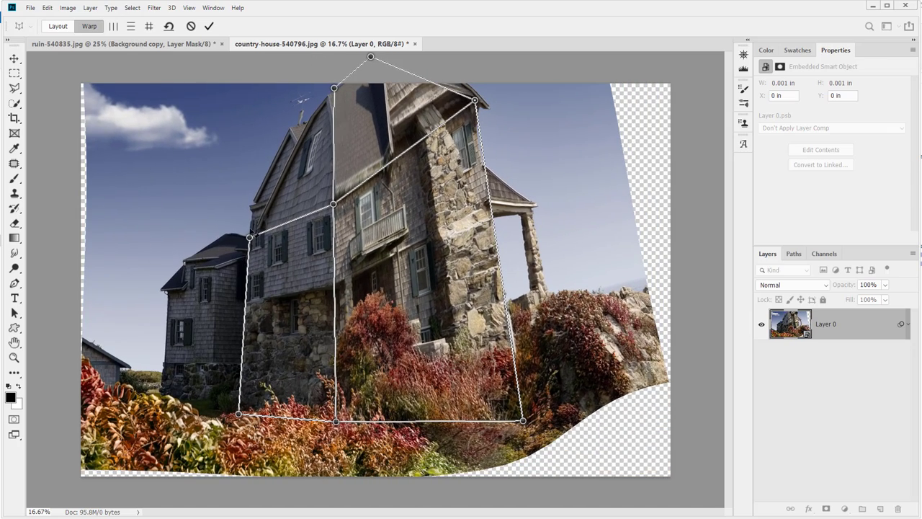
Step: Try stretching the walls by raising the side wall's outer upper pin and the shared corner's upper pin, and lowering the shared base pin
drag(250, 238, 261, 98)
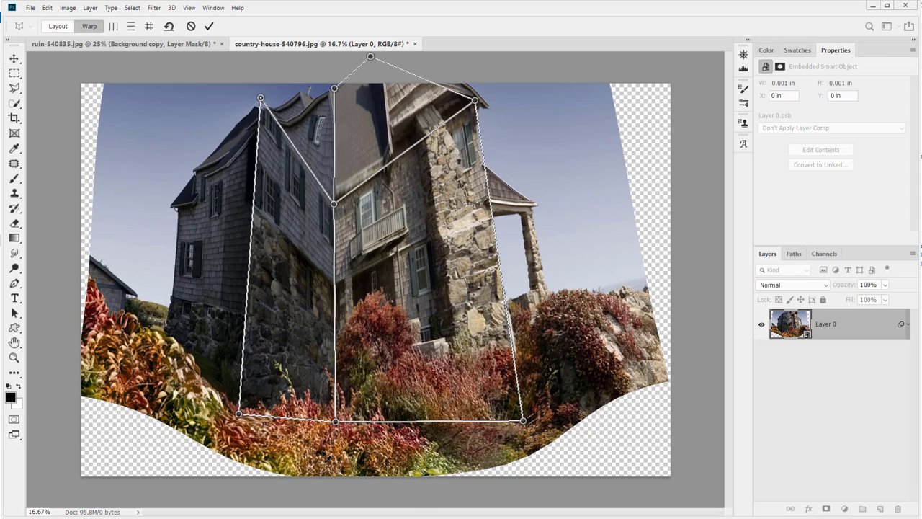
drag(336, 422, 340, 503)
drag(239, 414, 230, 427)
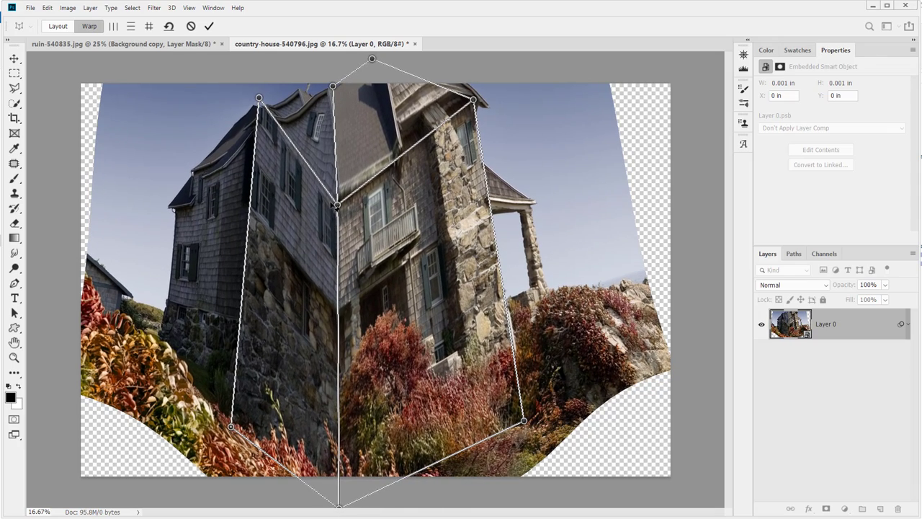
drag(340, 196, 332, 65)
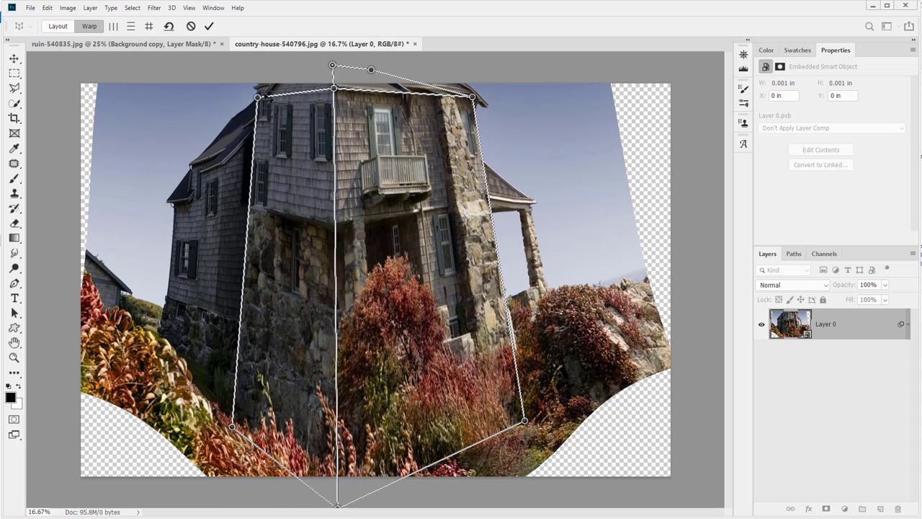
Step: Try a steeper low-angle view by moving both walls' outer upper pins above the canvas and their outer base pins below it
drag(258, 97, 255, 64)
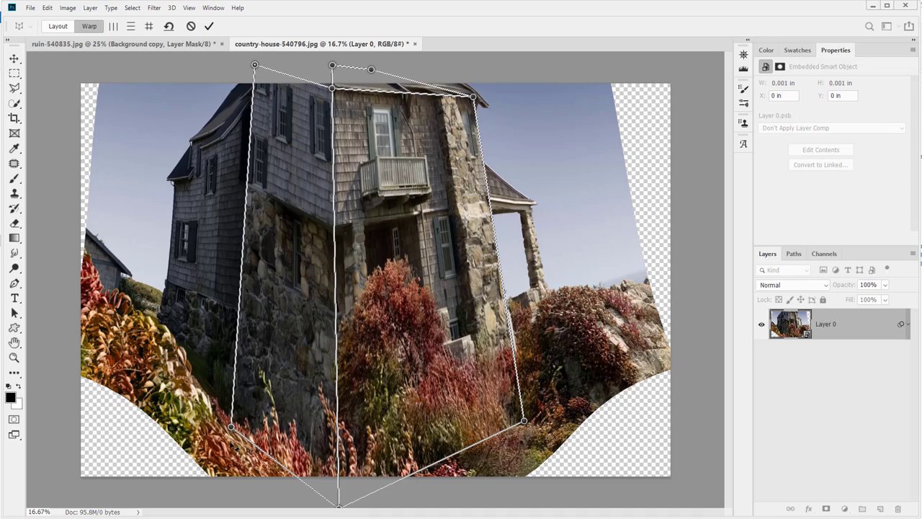
drag(231, 426, 188, 501)
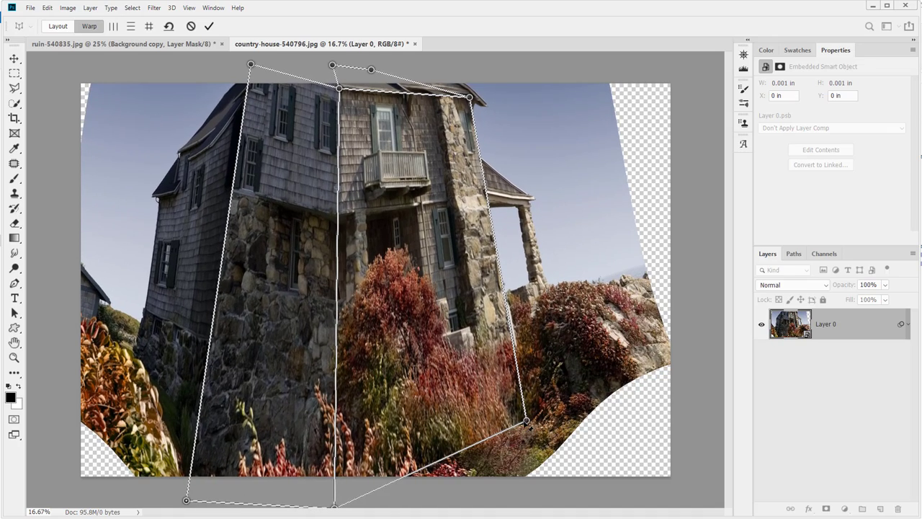
drag(527, 421, 523, 504)
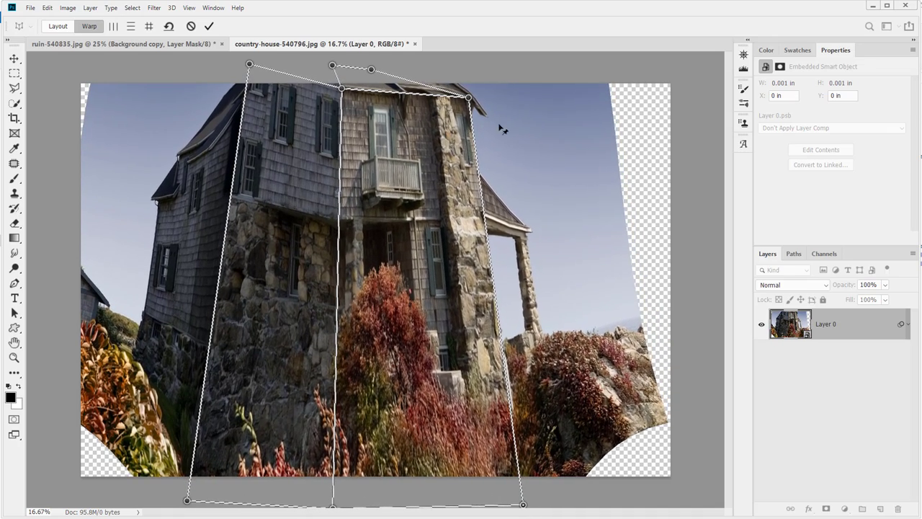
drag(468, 96, 483, 72)
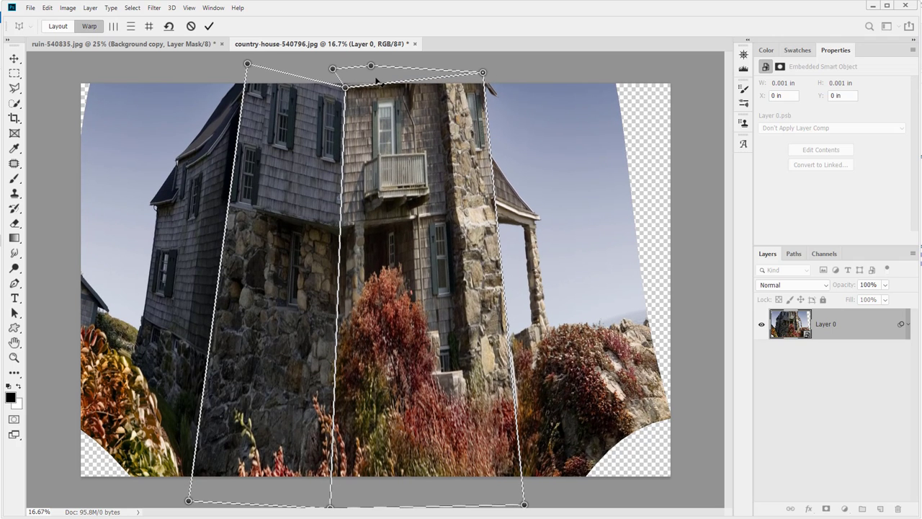
drag(335, 72, 335, 65)
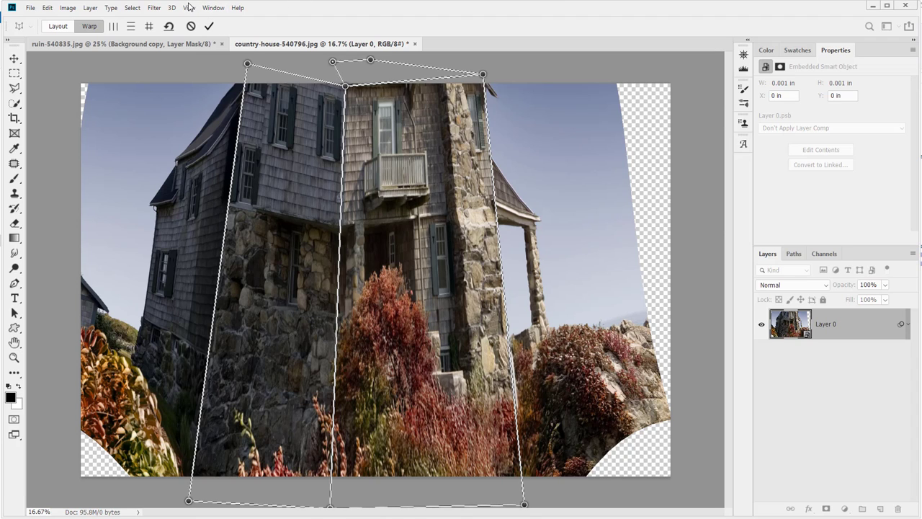
Step: Show the Navigator and zoom out to 6.72%, and try raising the roof-ridge pins and the walls' shared upper corner far above the canvas
click(213, 8)
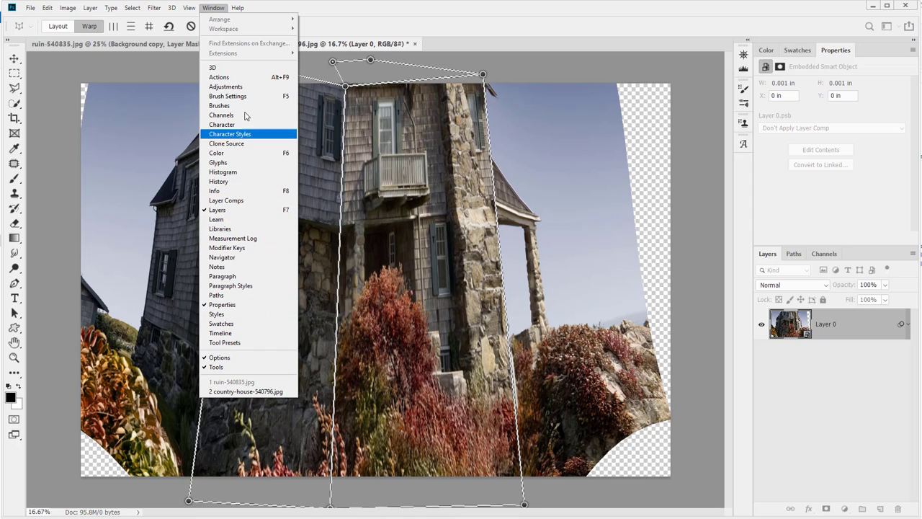
click(228, 258)
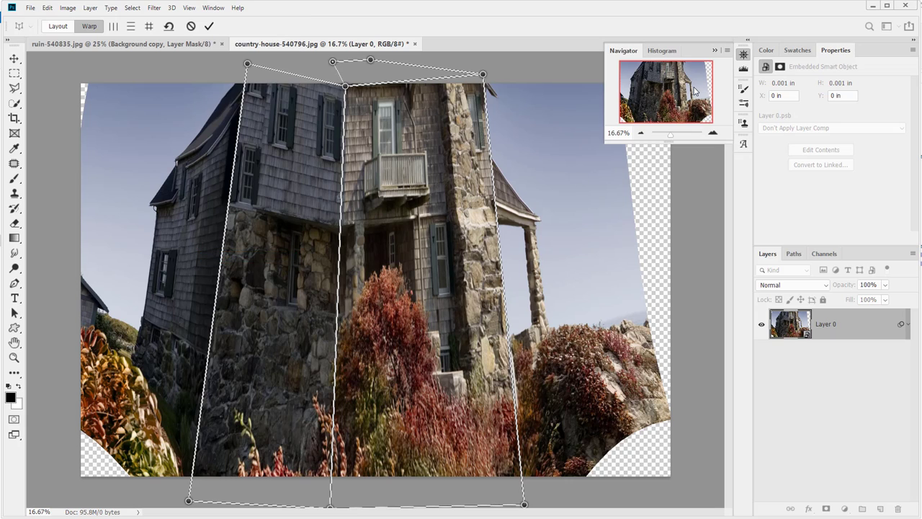
drag(675, 141, 667, 137)
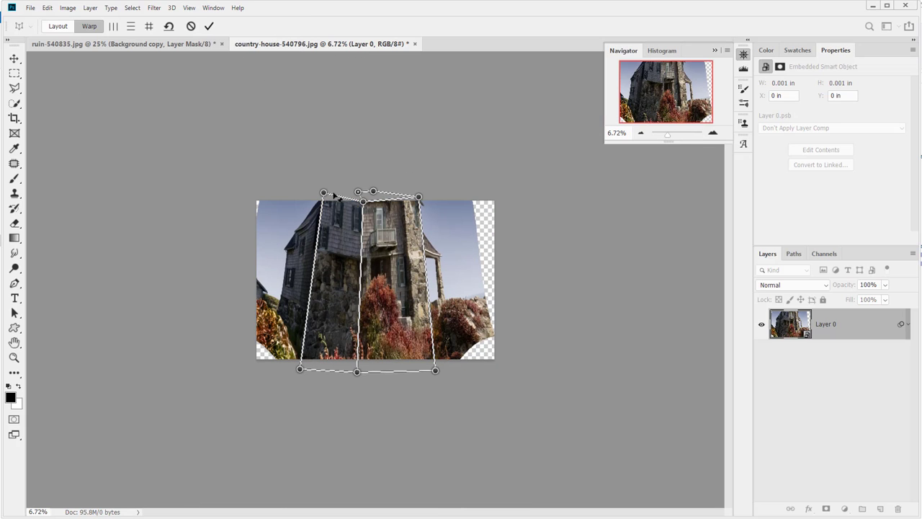
drag(358, 192, 354, 190)
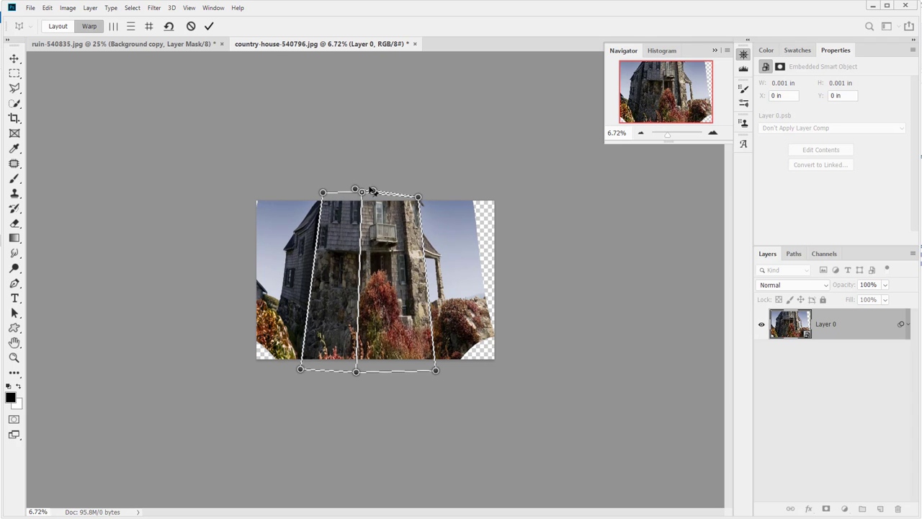
drag(373, 189, 385, 147)
drag(356, 191, 359, 125)
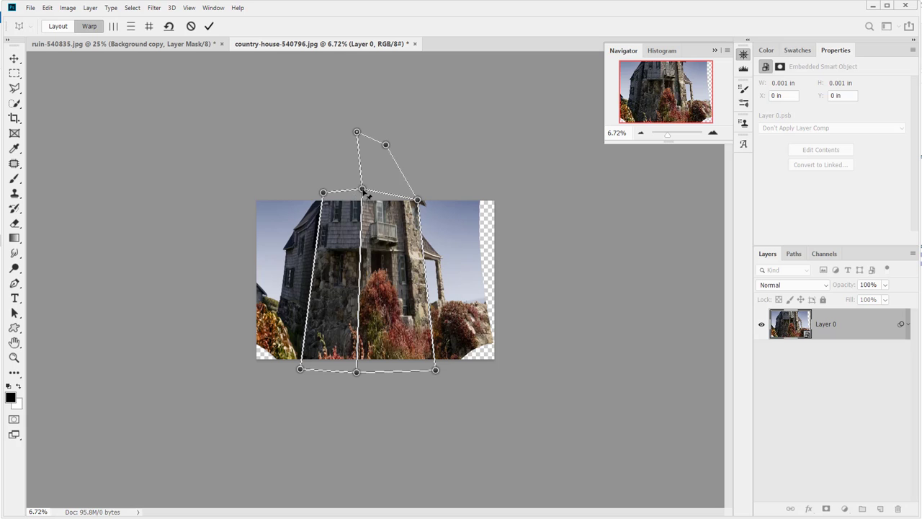
drag(364, 191, 361, 144)
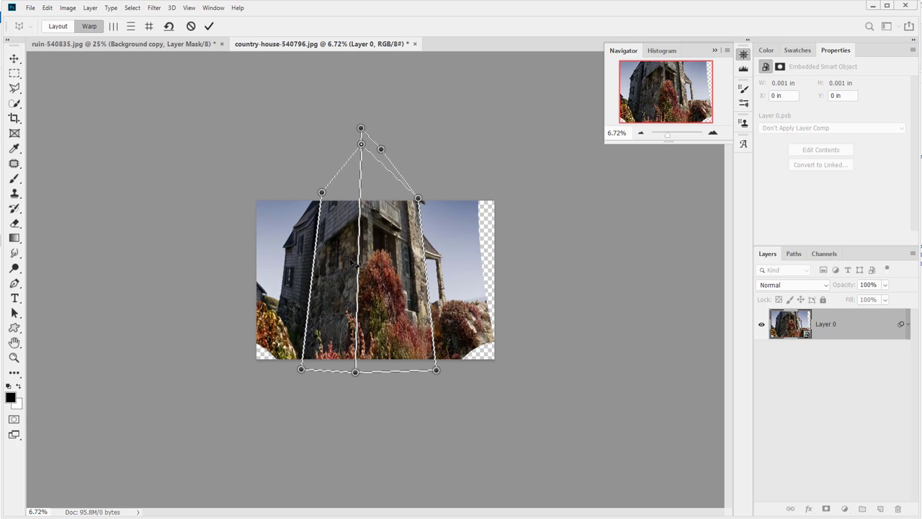
Step: Try lowering the three base pins farther below the canvas, and apply the Perspective Warp
drag(302, 370, 300, 383)
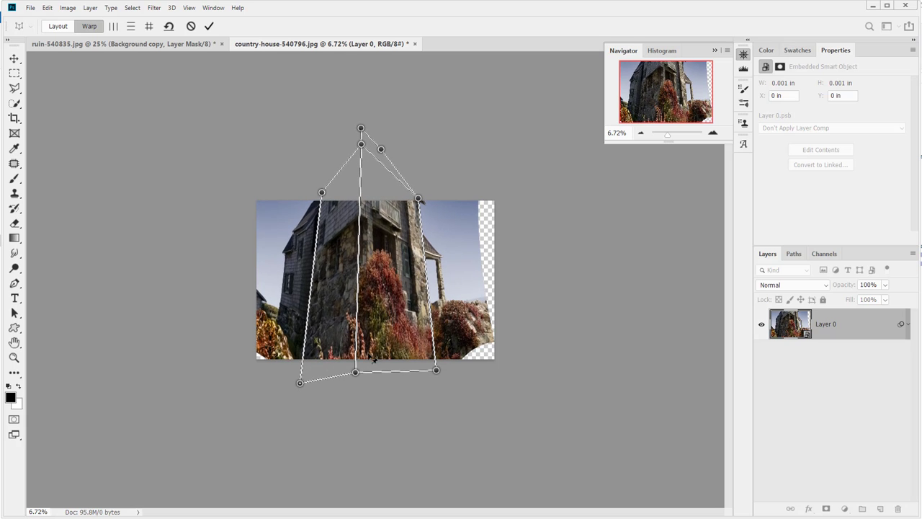
drag(356, 373, 352, 401)
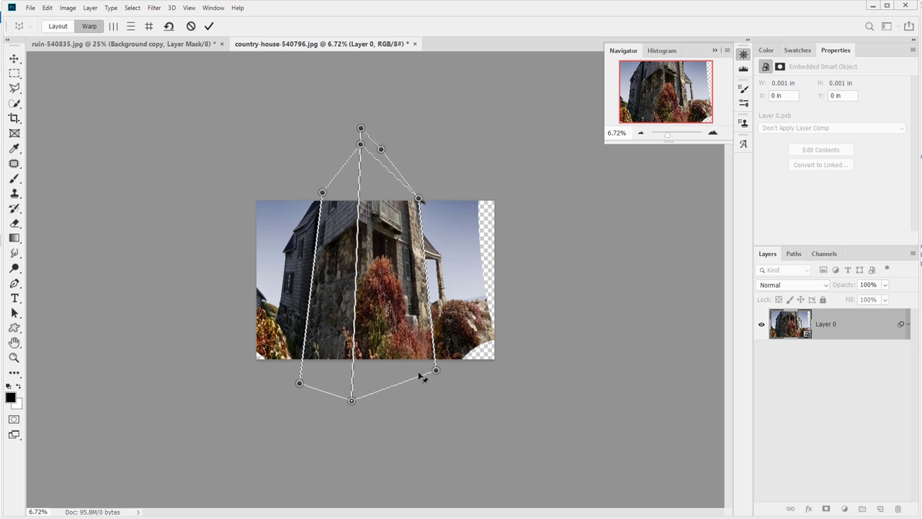
drag(437, 370, 432, 397)
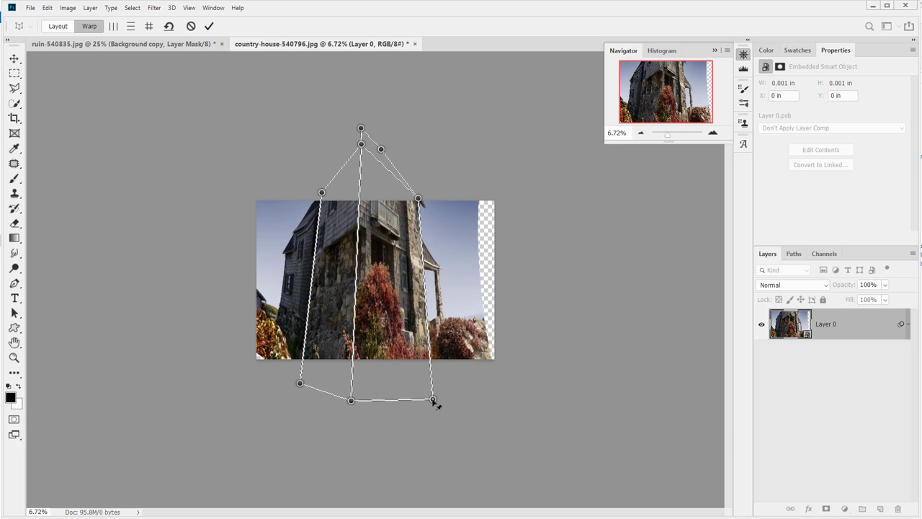
click(208, 26)
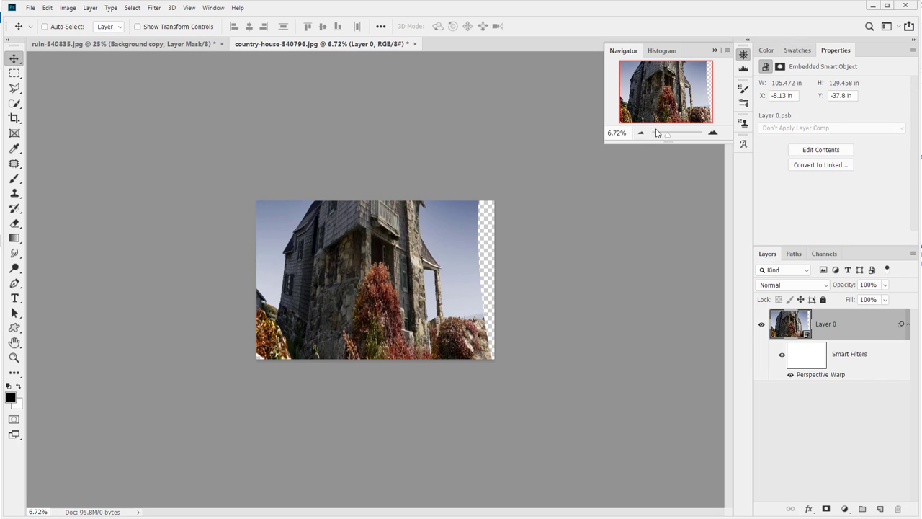
Step: Target the smart filter's mask at 12.87% zoom, and undo the applied Perspective Warp
drag(655, 133, 671, 140)
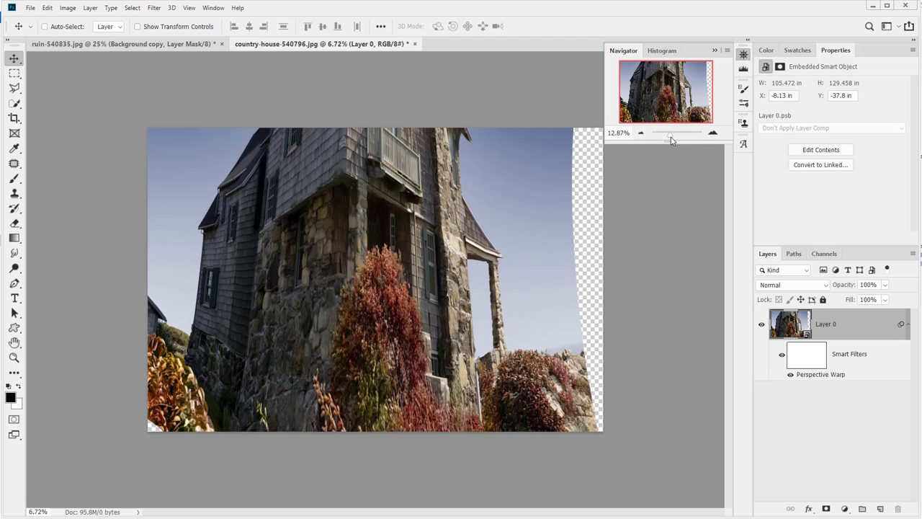
click(801, 363)
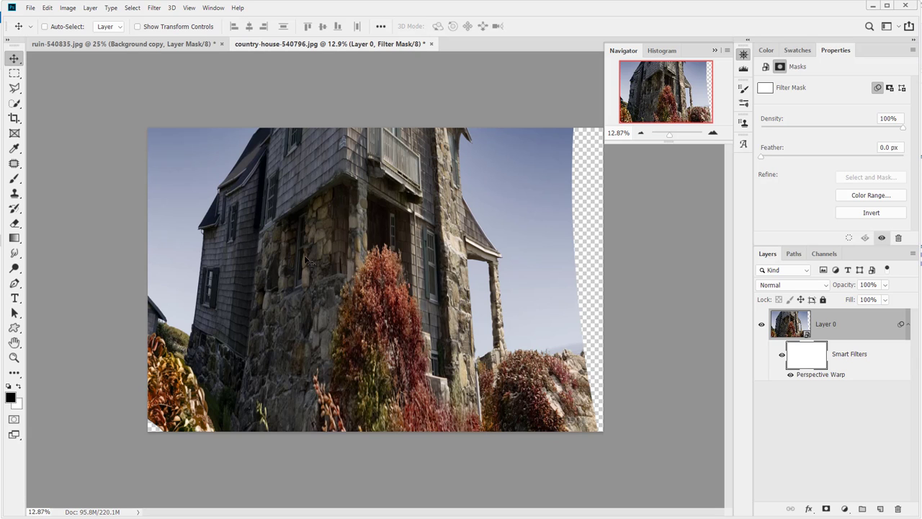
key(ctrl+z)
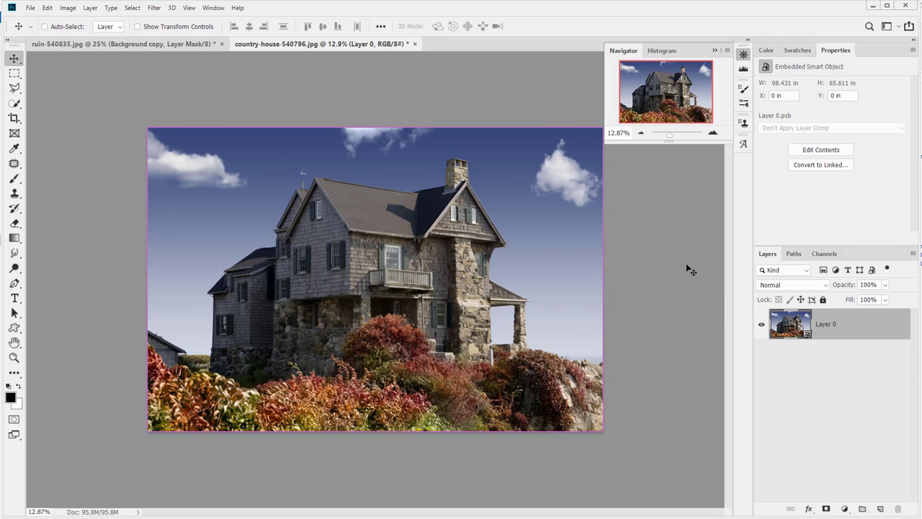
Step: Restart Perspective Warp and fit a plane over the front wall of the small rear wing, from below its roof to the bushes
click(68, 8)
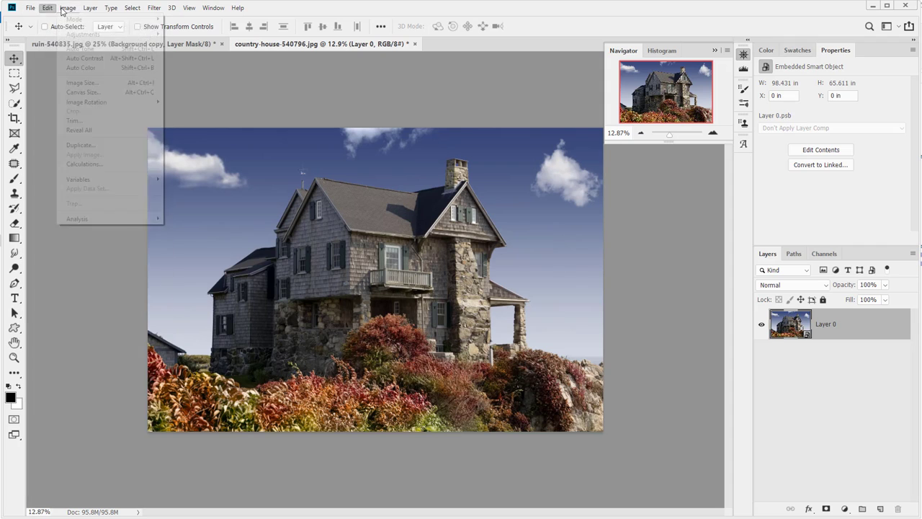
mouse_move(44, 9)
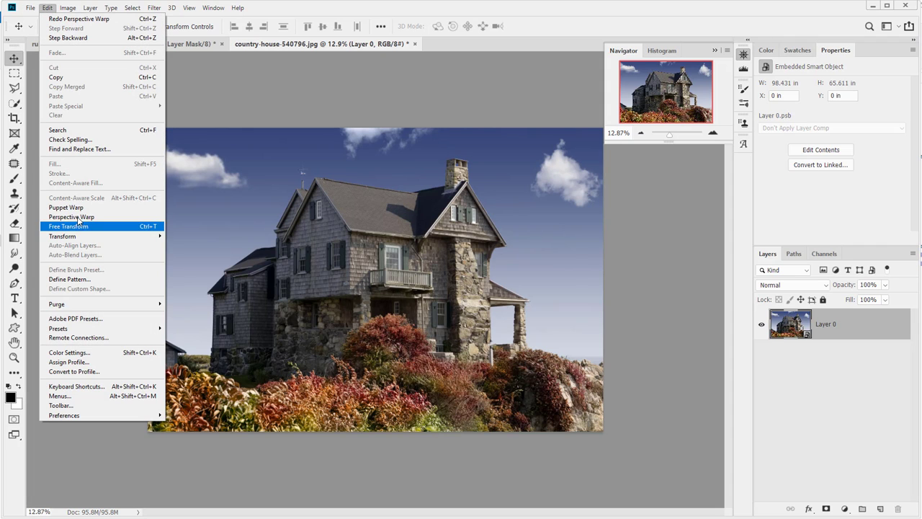
click(71, 217)
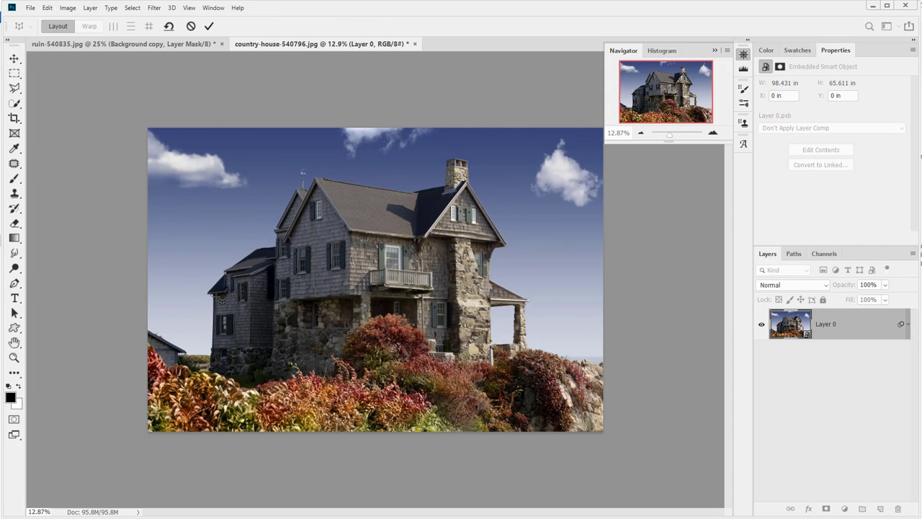
drag(214, 295, 305, 355)
drag(213, 354, 213, 375)
drag(305, 356, 253, 382)
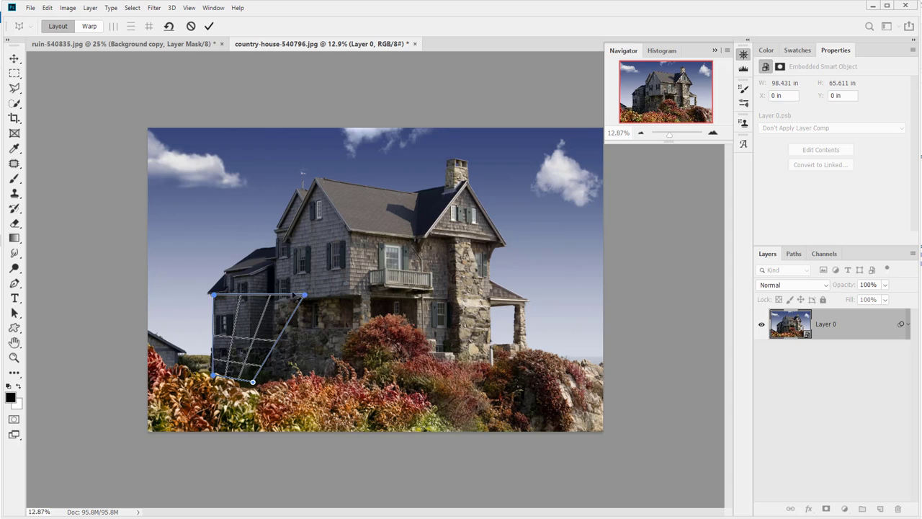
drag(304, 294, 212, 275)
Step: Add a narrow second plane joined at the rear wing's corner, and align its outer edge with where the wing meets the main house
drag(277, 260, 253, 383)
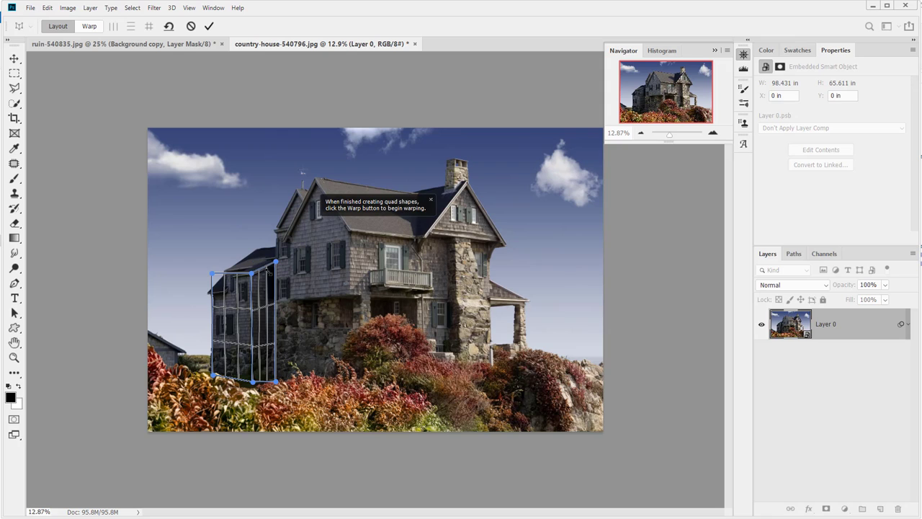
drag(279, 267, 271, 273)
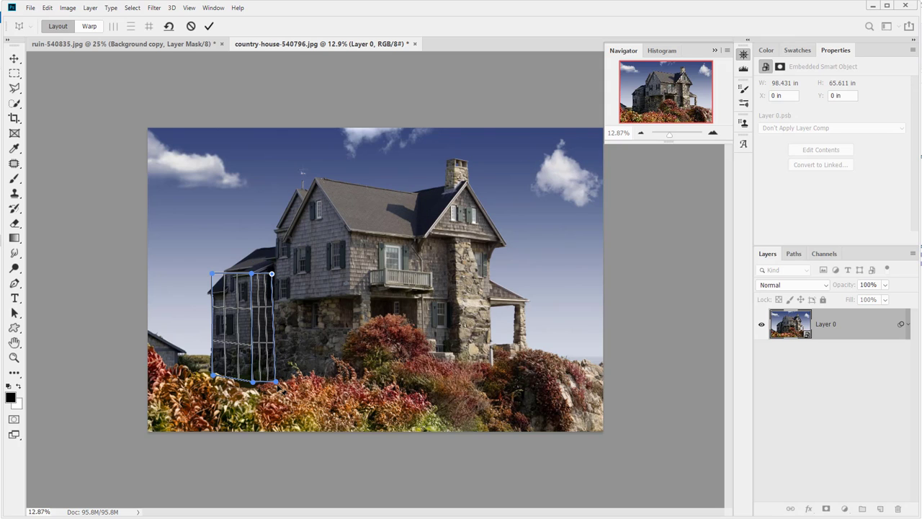
drag(274, 380, 275, 374)
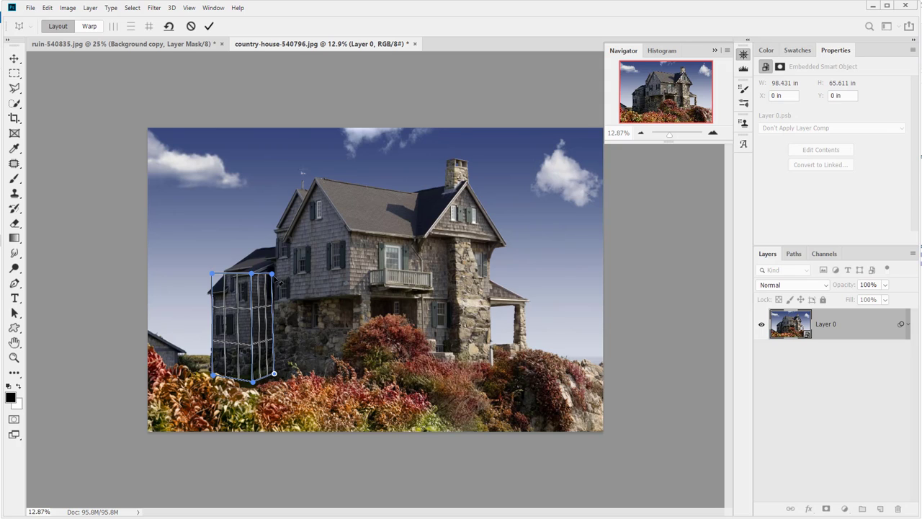
drag(272, 274, 274, 276)
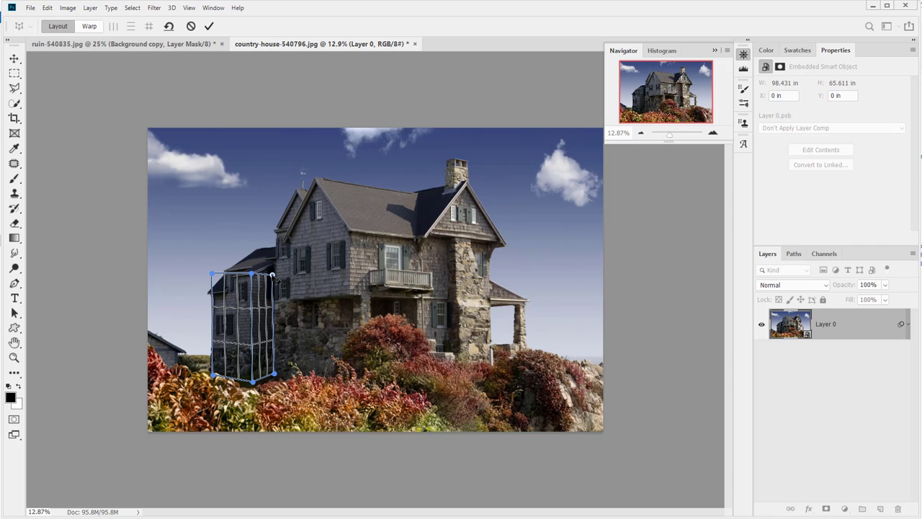
Step: Switch the rear wing's planes to warping and automatically straighten their near-vertical edges
click(91, 28)
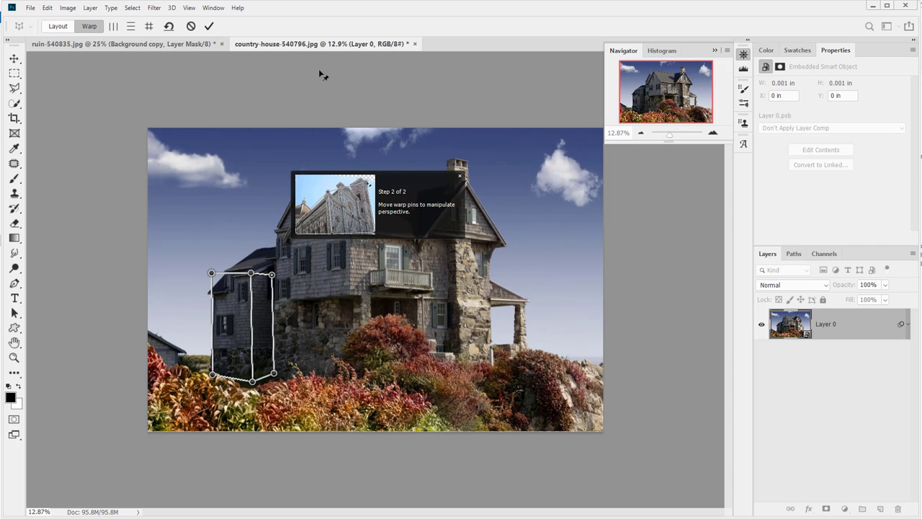
click(113, 26)
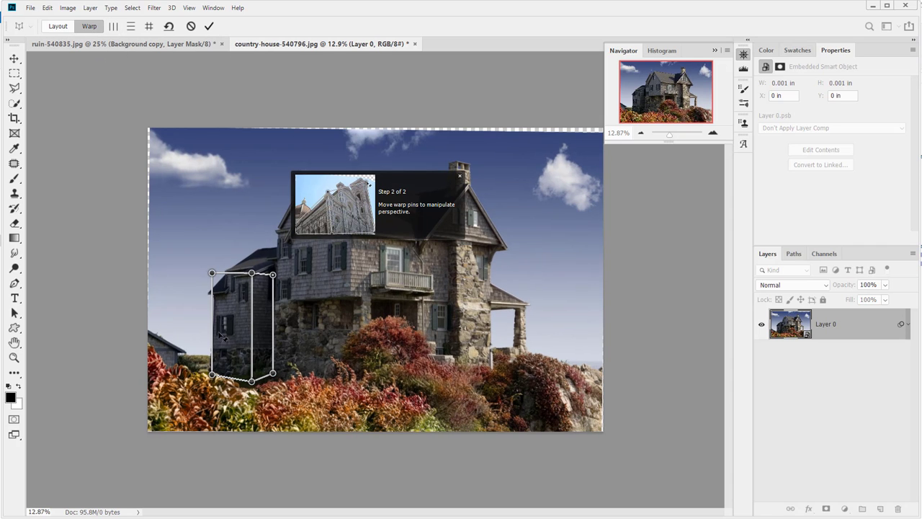
Step: Automatically level the near-horizontal edges of the rear wing's planes, pull their shared lower corner slightly down, and apply the warp
drag(251, 273, 250, 266)
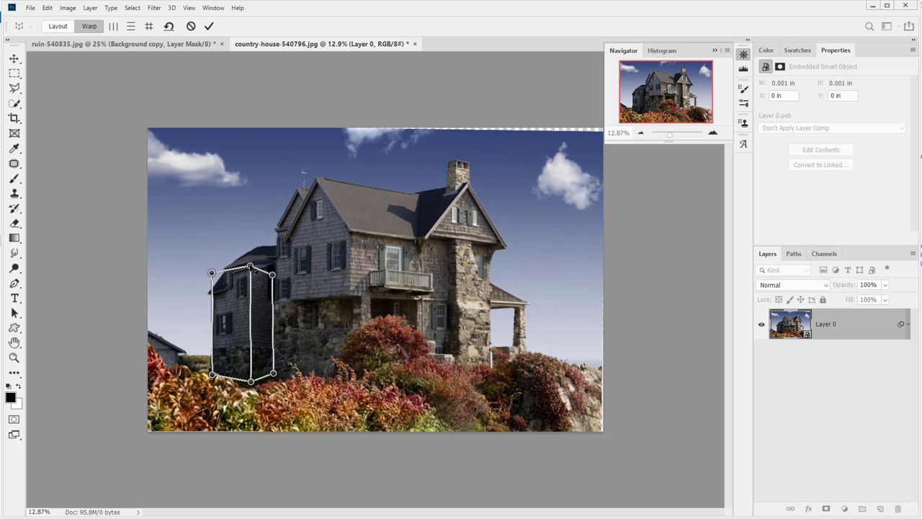
click(131, 27)
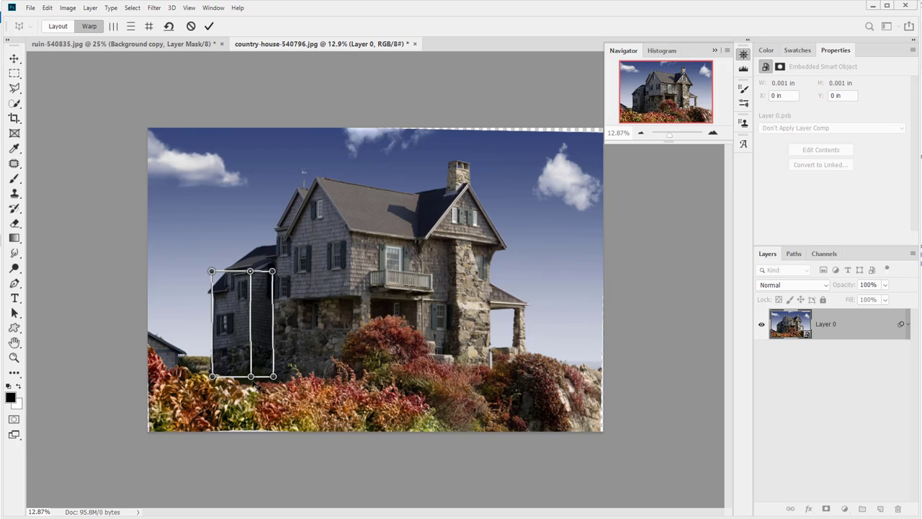
drag(252, 379, 253, 386)
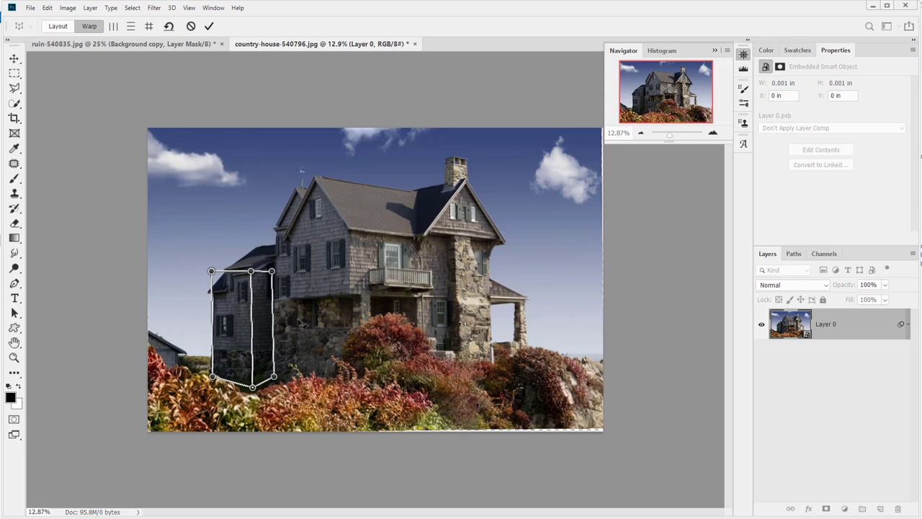
click(211, 26)
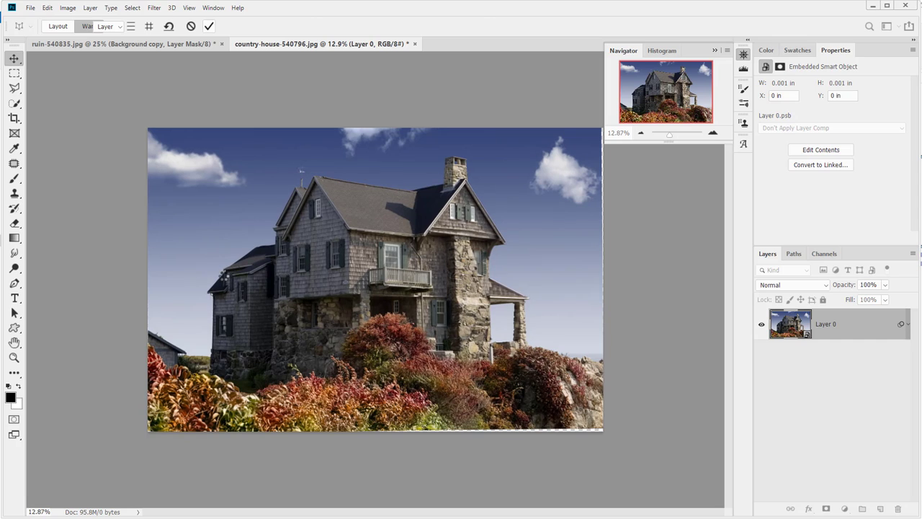
Step: Compare the house with and without its smart filters, leaving them disabled and the layer deselected
click(782, 355)
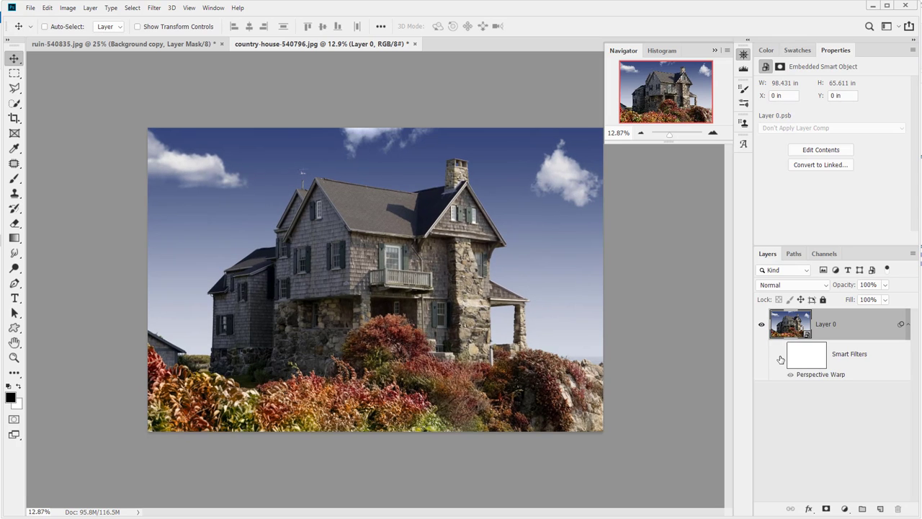
click(781, 356)
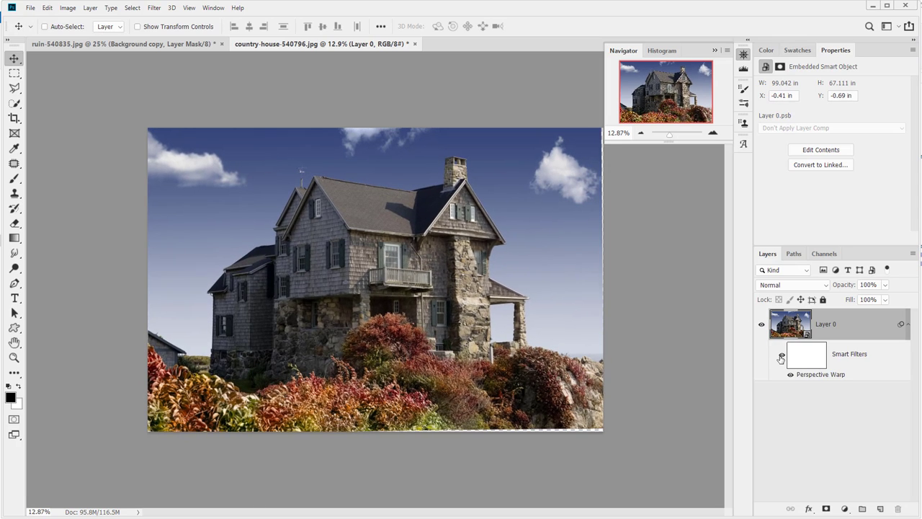
click(781, 356)
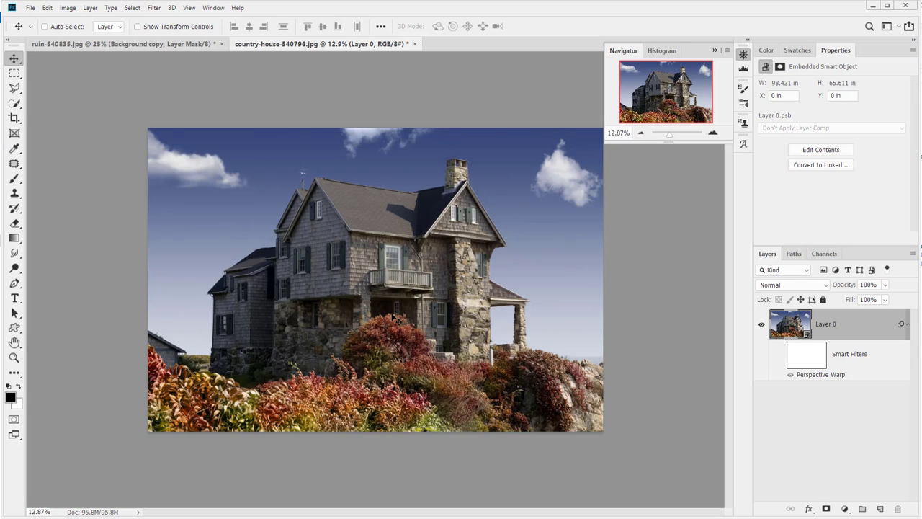
click(48, 8)
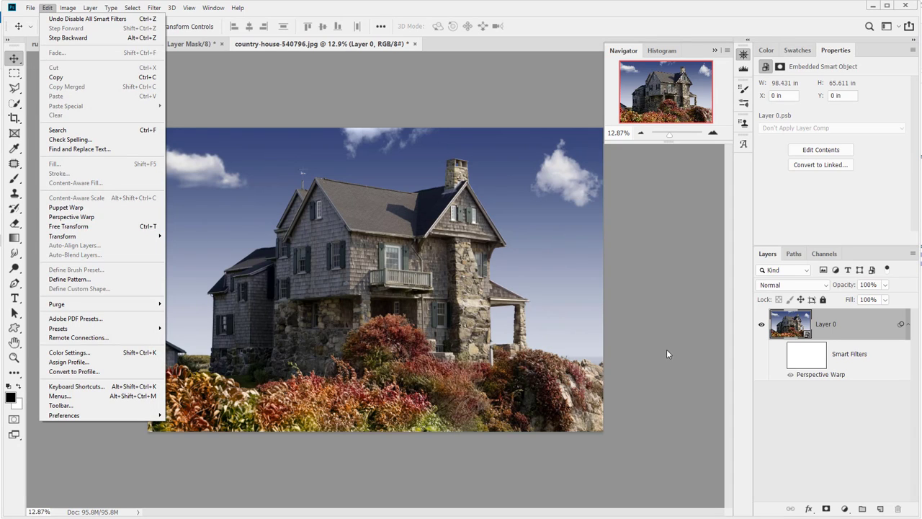
click(871, 458)
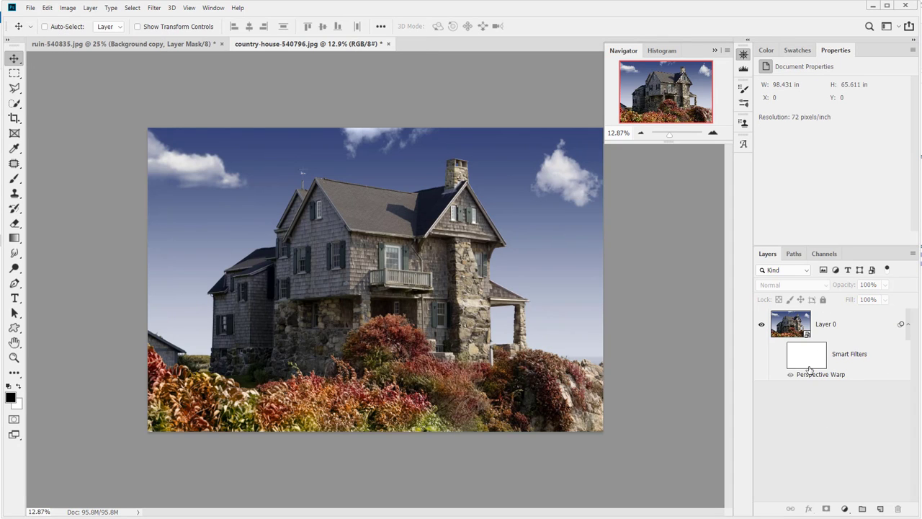